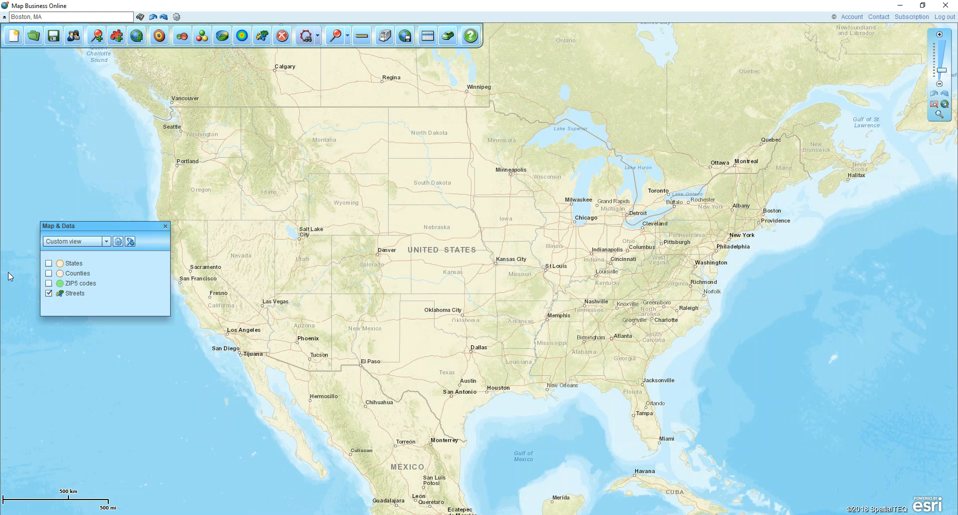
# Step: Turn on the Counties and States layers on the map
pyautogui.click(48, 273)
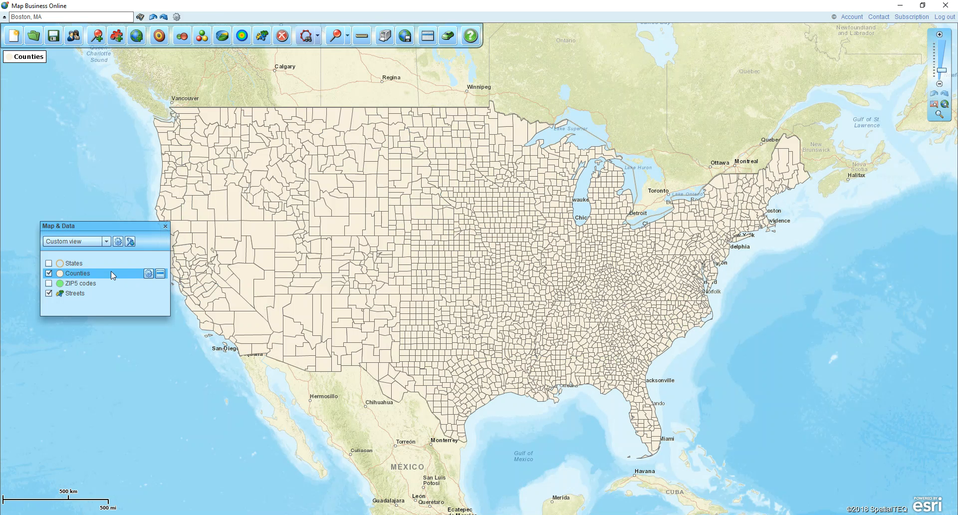
pyautogui.click(49, 266)
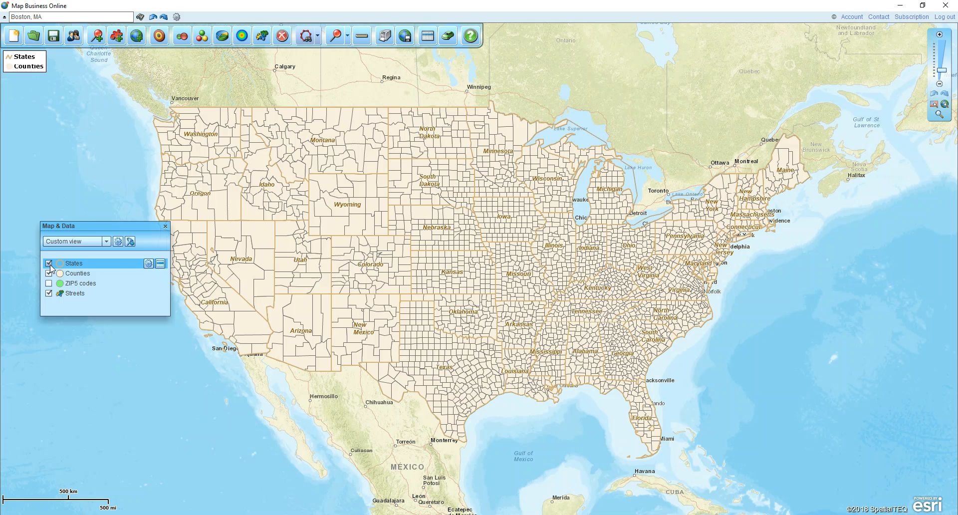
# Step: Set both the outline colour and the auto-label colour of the States layer to black
pyautogui.click(148, 264)
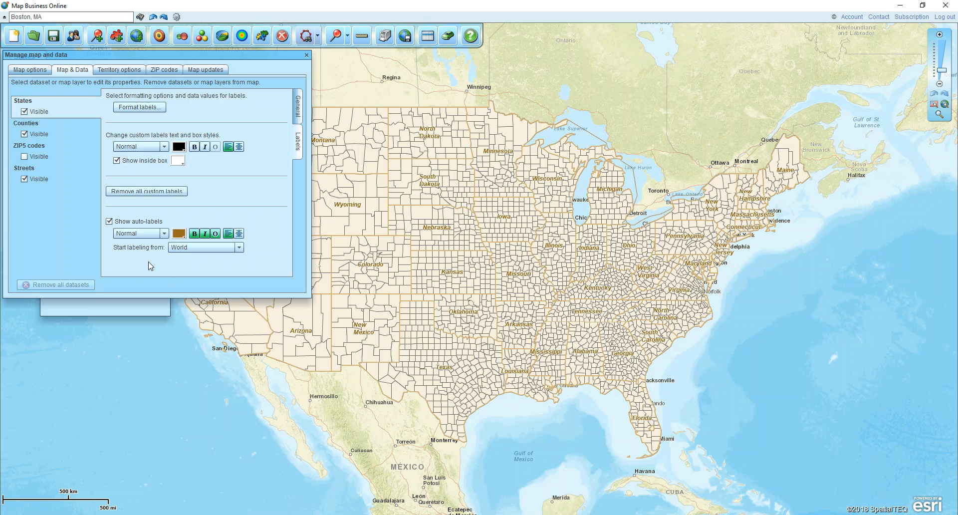
pyautogui.click(297, 113)
pyautogui.click(213, 109)
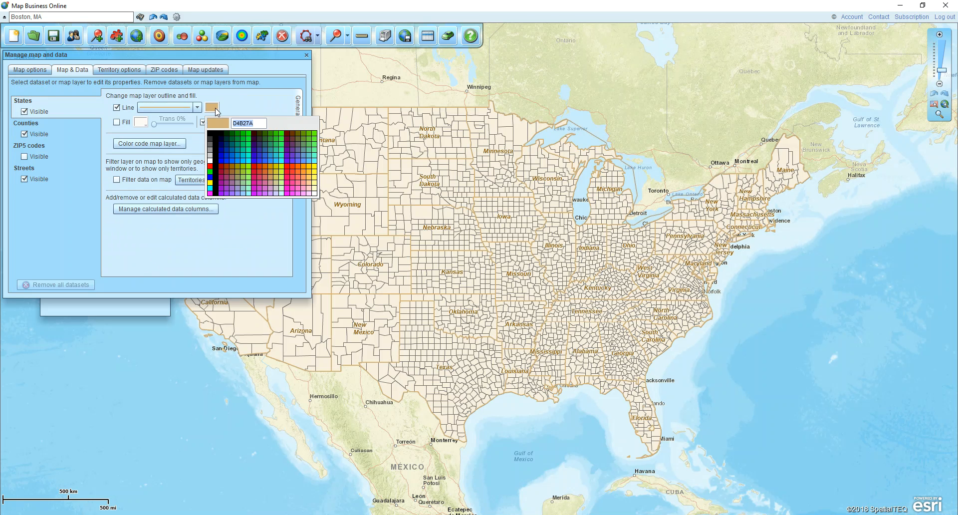
pyautogui.click(212, 138)
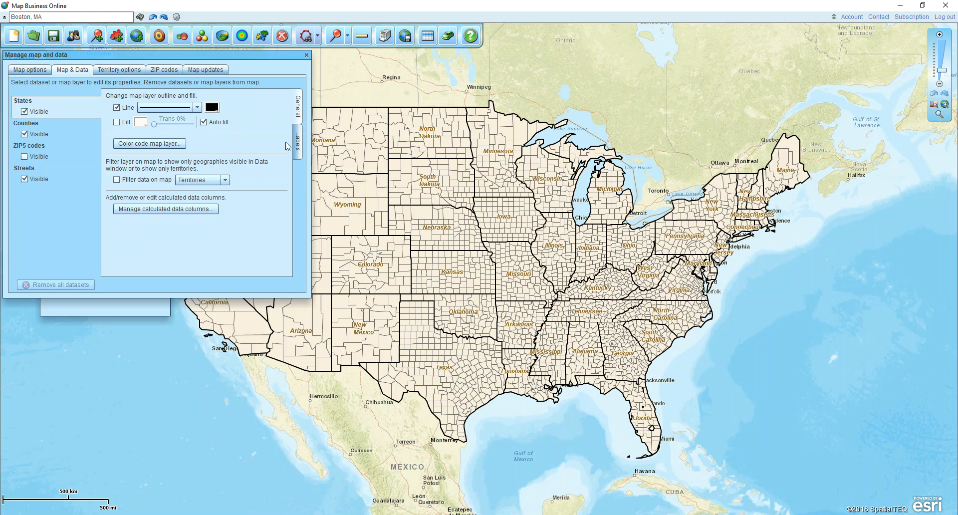
pyautogui.click(298, 149)
pyautogui.click(178, 233)
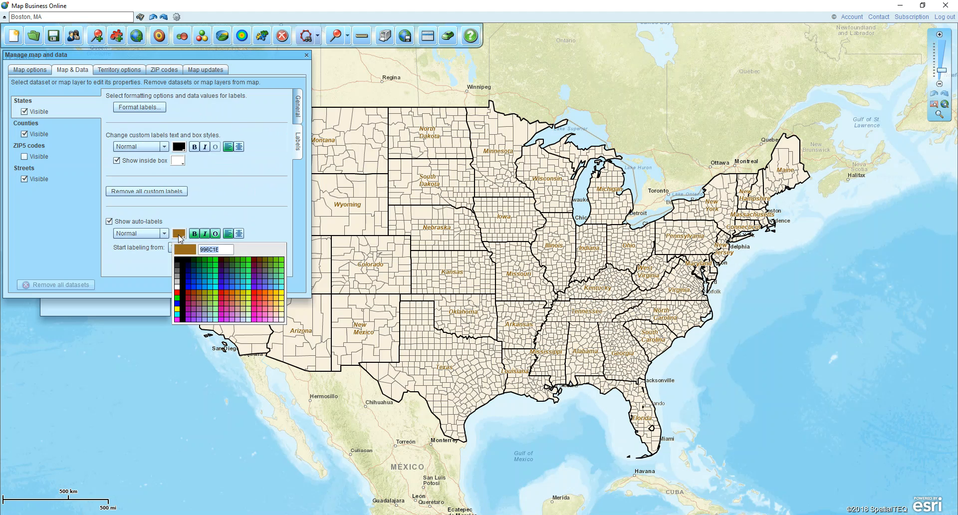
pyautogui.click(182, 265)
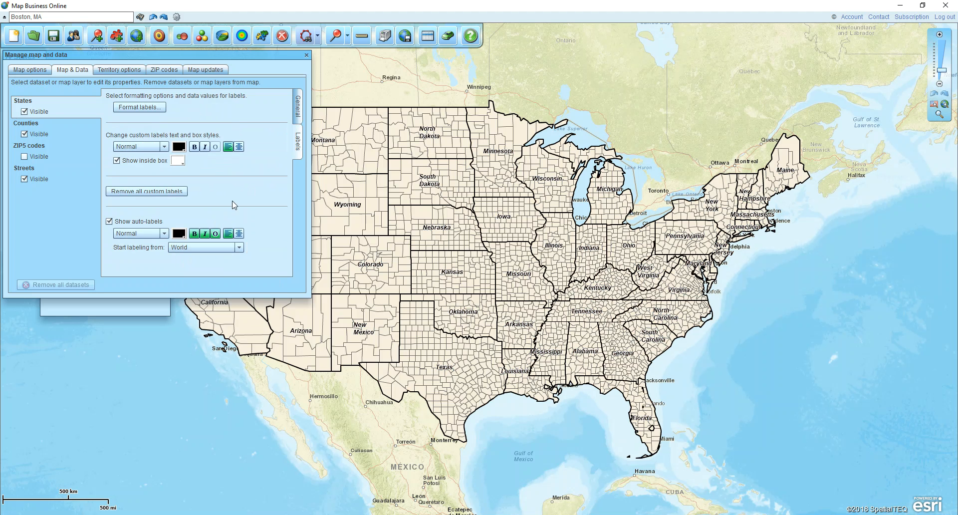
# Step: Examine the formatting options for the States layer's auto-labels and close the map settings
pyautogui.click(301, 146)
pyautogui.click(137, 106)
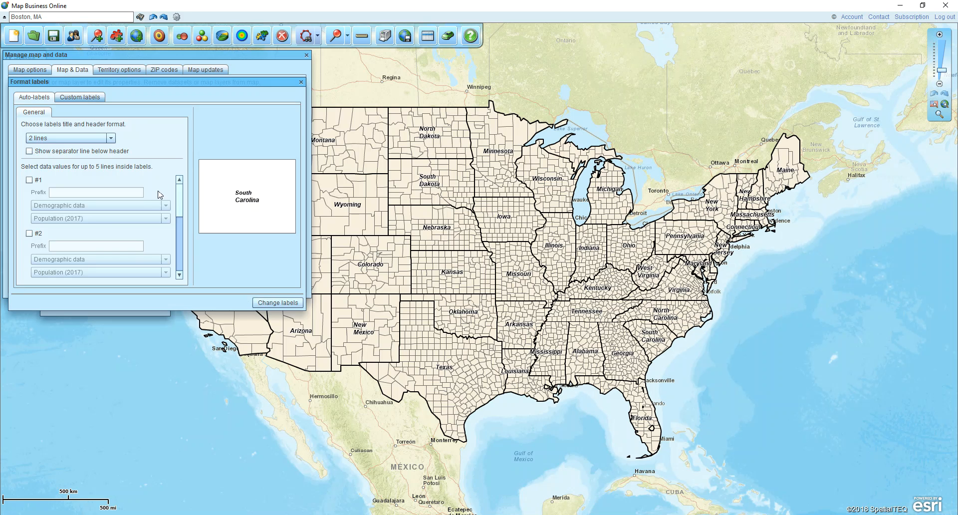
pyautogui.click(301, 82)
pyautogui.click(306, 56)
# Step: Move the Map & Data window lower over the ocean, collapse it and restore it
pyautogui.moveTo(131, 226); pyautogui.dragTo(99, 276)
pyautogui.click(153, 276)
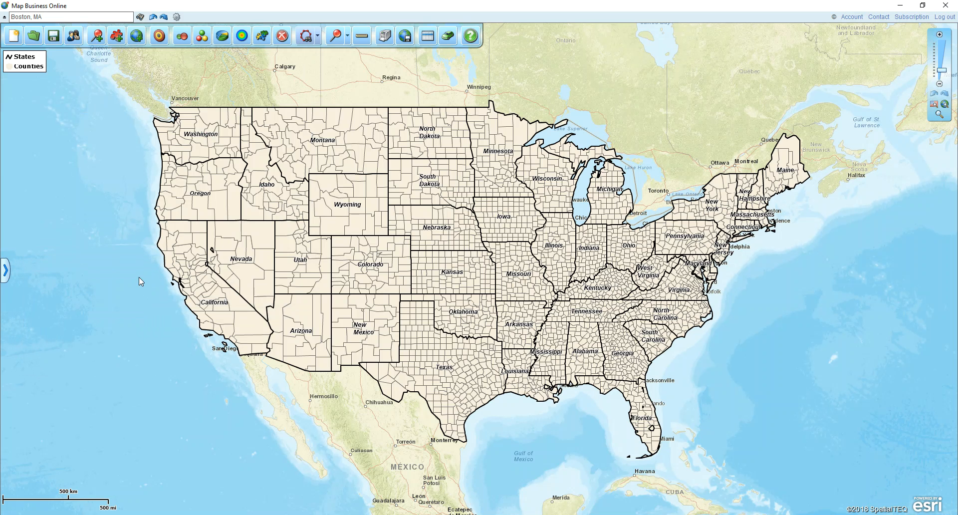
pyautogui.click(5, 270)
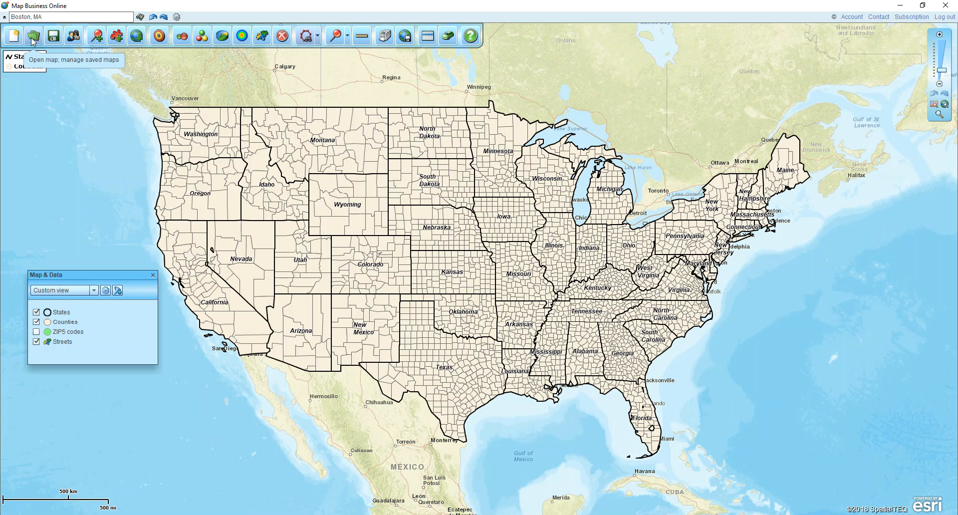
# Step: Load the file Customer List.xlsx from the sample data folder as the customer locations to plot
pyautogui.click(73, 42)
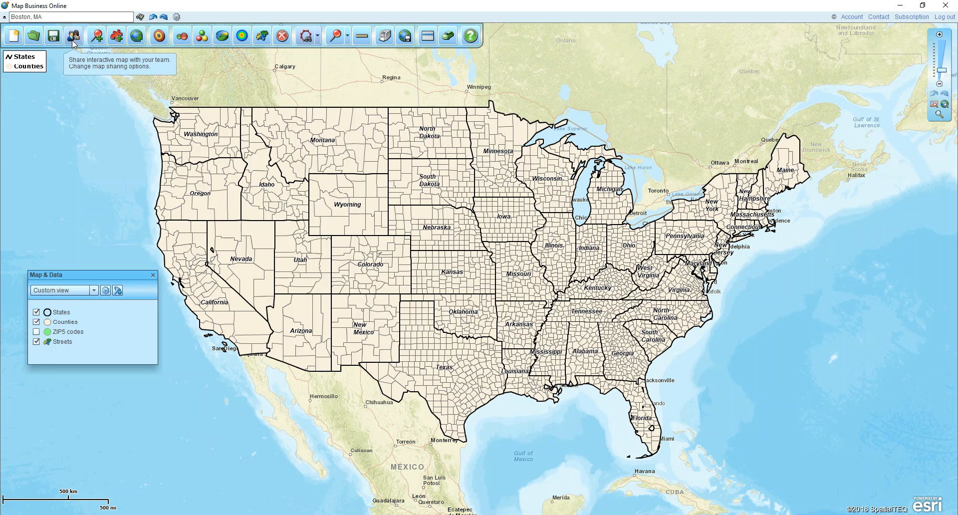
pyautogui.click(98, 37)
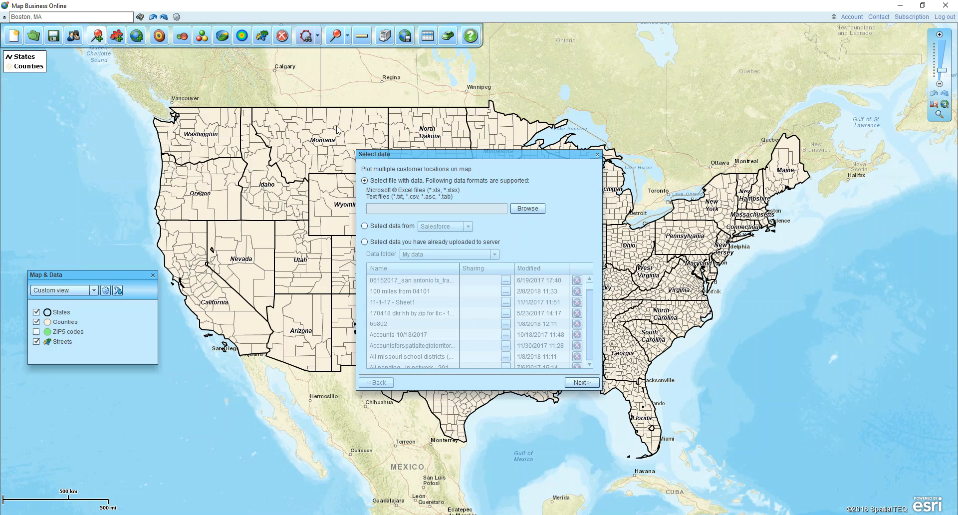
pyautogui.click(525, 208)
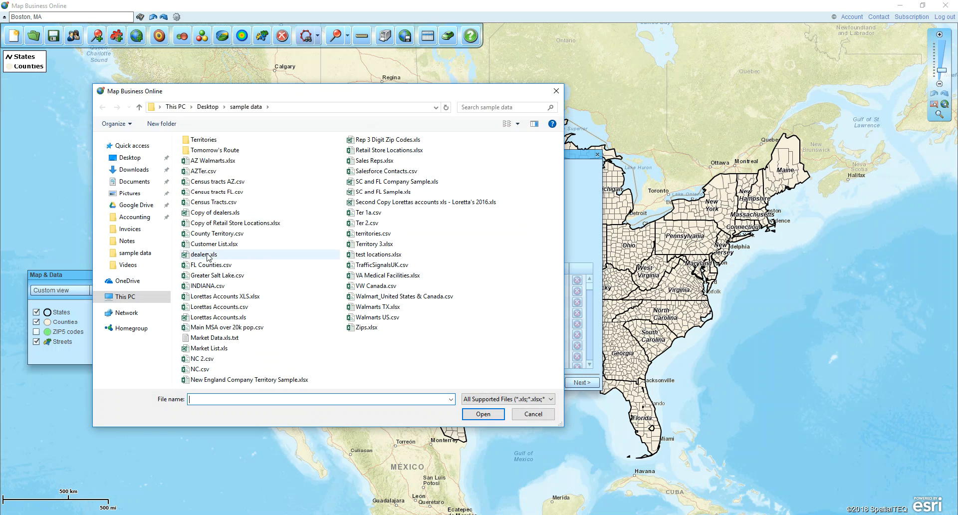
pyautogui.click(232, 244)
pyautogui.click(483, 413)
pyautogui.click(580, 382)
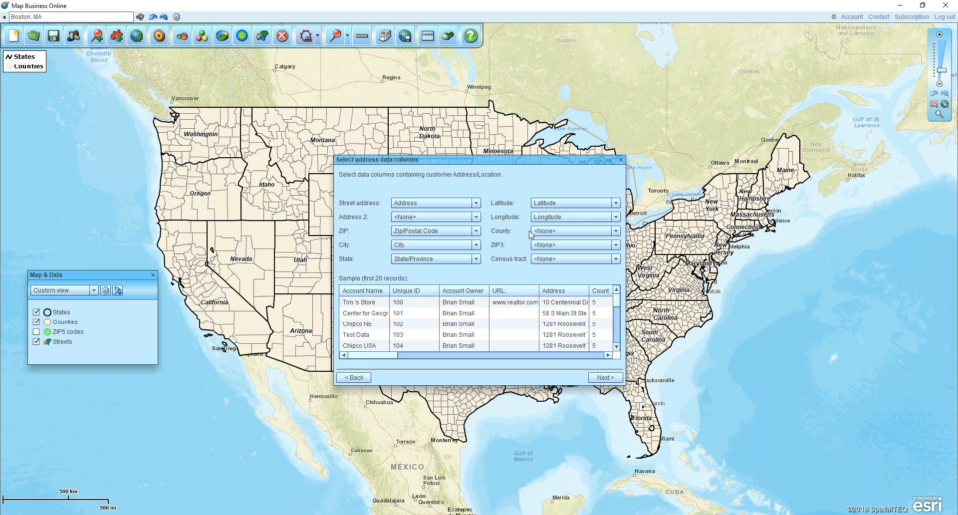
# Step: Check the matched address, latitude and longitude columns against the sample records of the customer list
pyautogui.click(551, 206)
pyautogui.moveTo(394, 355); pyautogui.dragTo(568, 353)
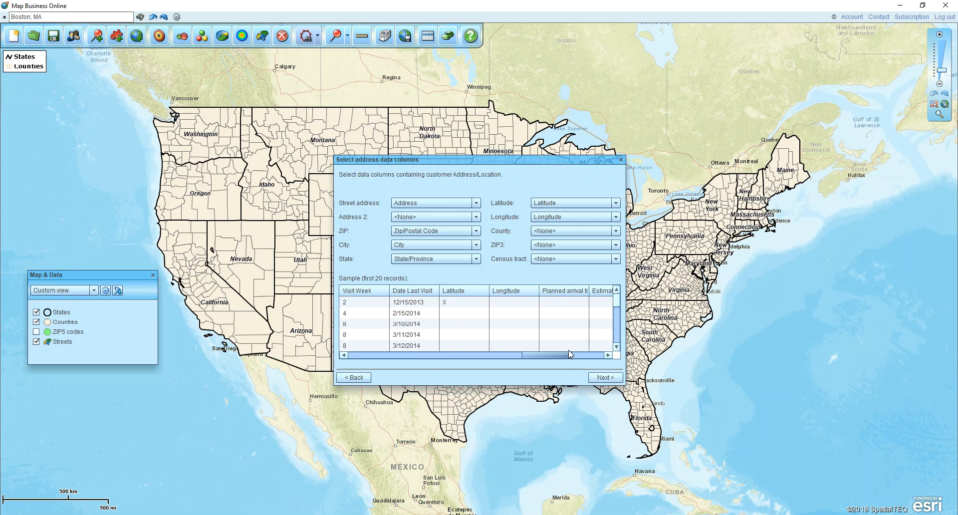
pyautogui.click(504, 294)
pyautogui.click(462, 291)
pyautogui.moveTo(549, 356); pyautogui.dragTo(356, 369)
pyautogui.click(562, 295)
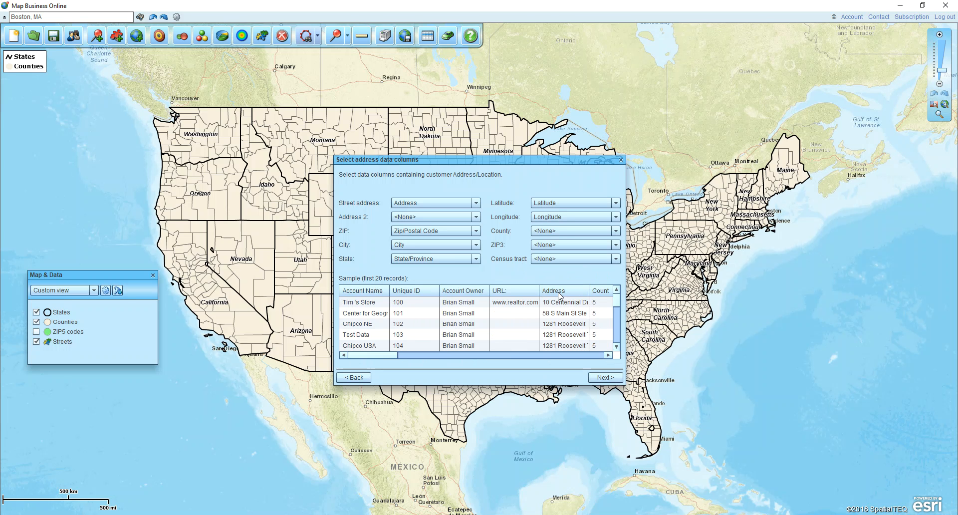
# Step: Accept the address and additional data columns, plot the customer list on the map, and decline color coding
pyautogui.click(605, 377)
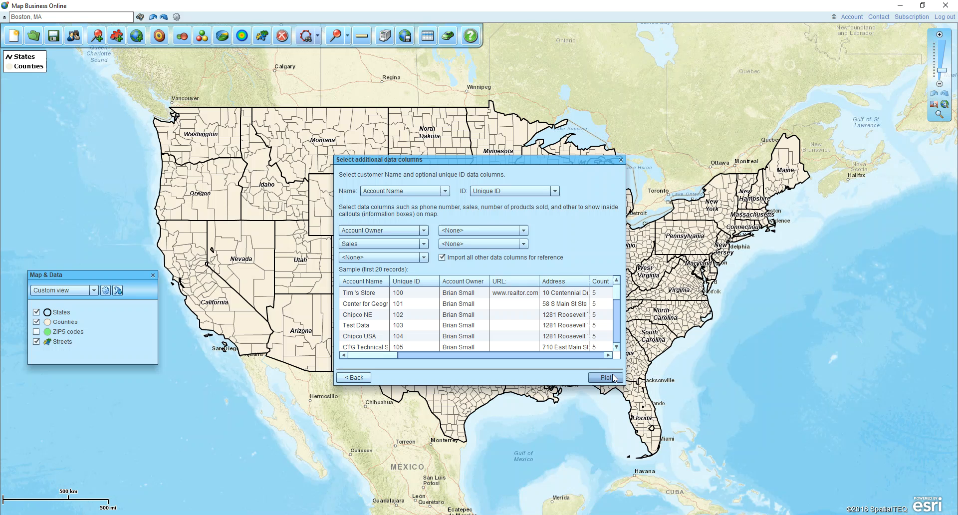
pyautogui.click(604, 380)
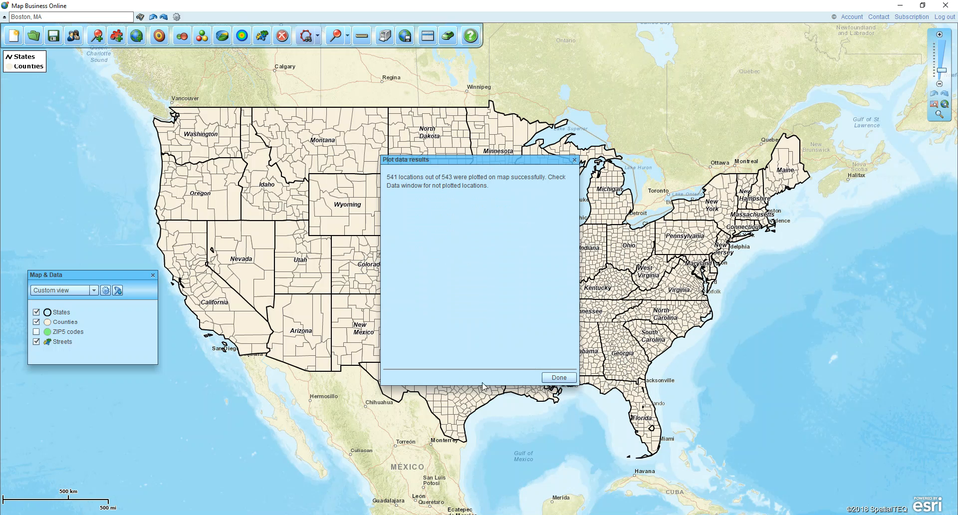
pyautogui.click(550, 378)
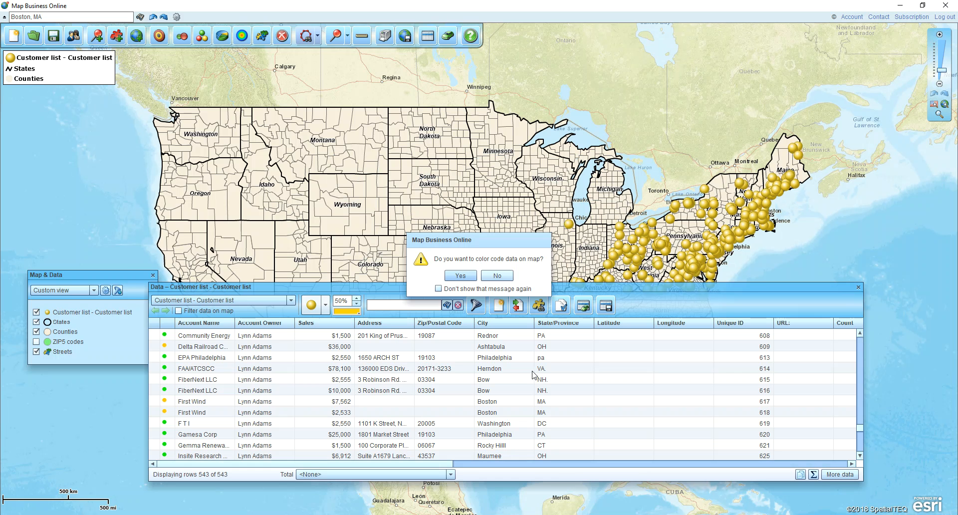
pyautogui.click(495, 277)
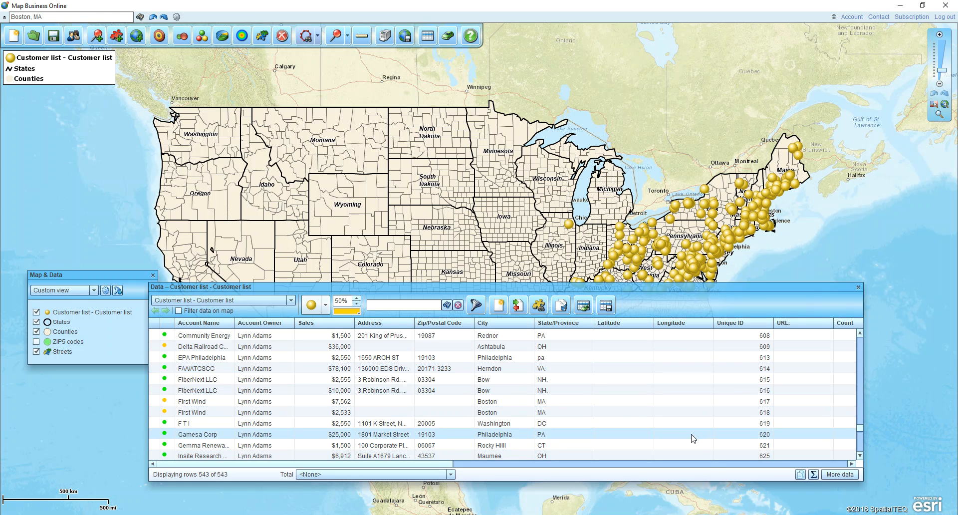
# Step: Reduce the customer list's symbol size to 35% and change its colour to blue
pyautogui.click(357, 303)
pyautogui.click(357, 303)
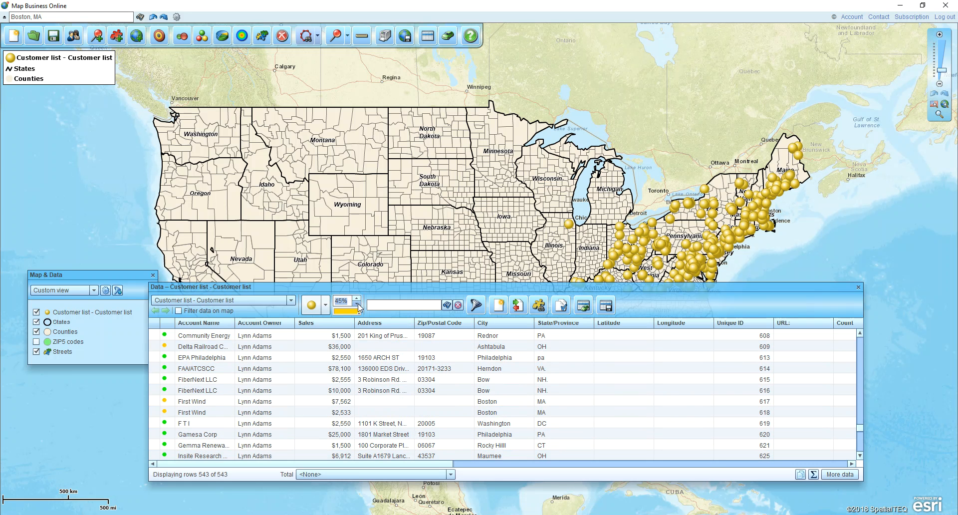
pyautogui.click(357, 303)
pyautogui.click(348, 312)
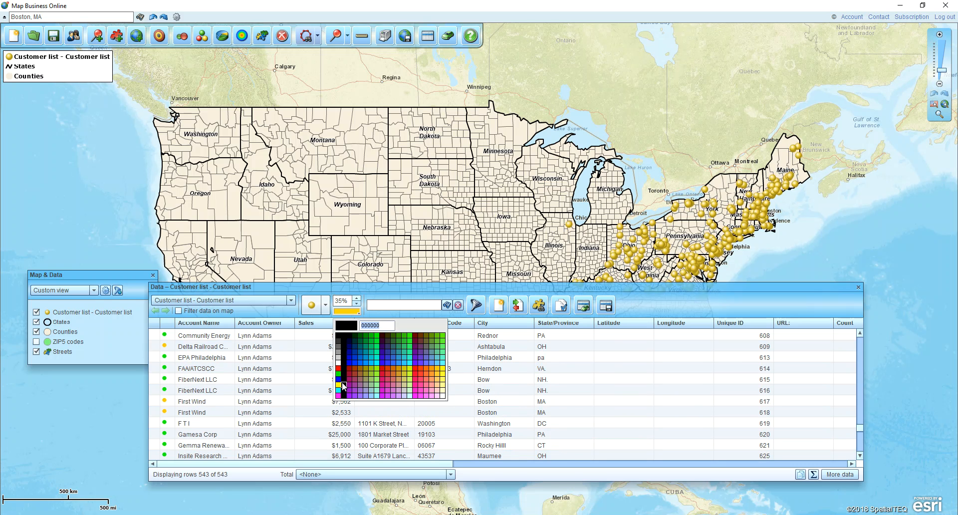
pyautogui.click(347, 365)
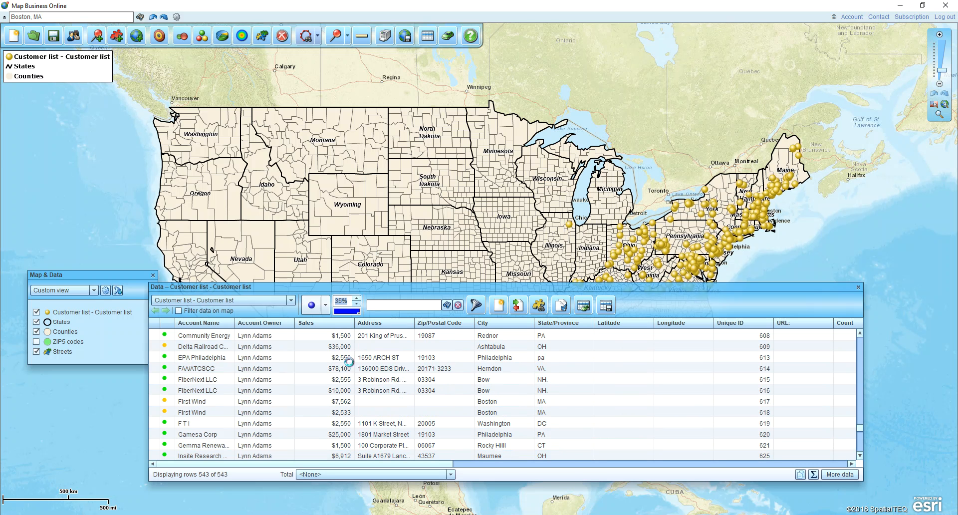
# Step: Look through the custom and general symbols available for the customer list, and close its data table
pyautogui.click(325, 305)
pyautogui.scroll(-2, 452, 338)
pyautogui.moveTo(451, 334)
pyautogui.mouseDown()
pyautogui.moveTo(460, 413)
pyautogui.moveTo(452, 325)
pyautogui.mouseUp()
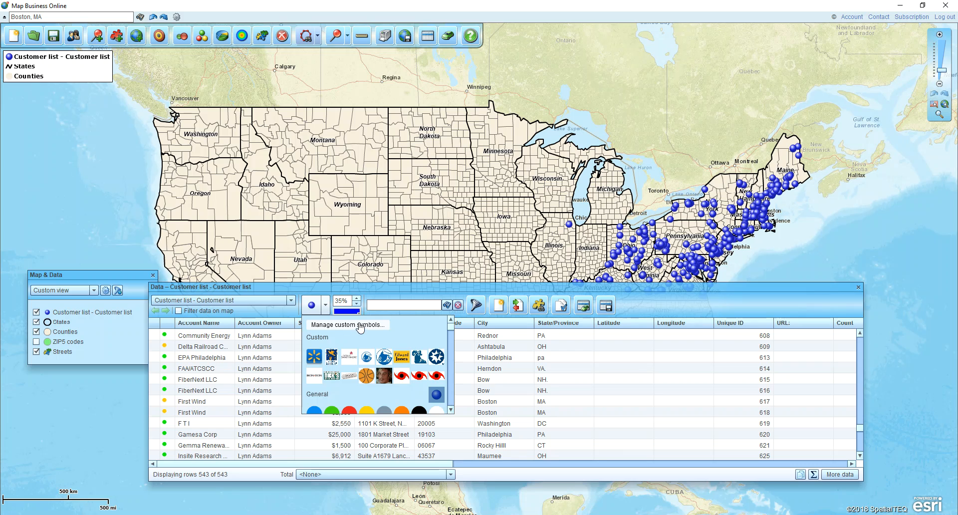
pyautogui.click(858, 286)
# Step: Set up symbol color coding for the customer list without summarizing by geography, using the Classification column
pyautogui.moveTo(875, 277); pyautogui.dragTo(627, 290)
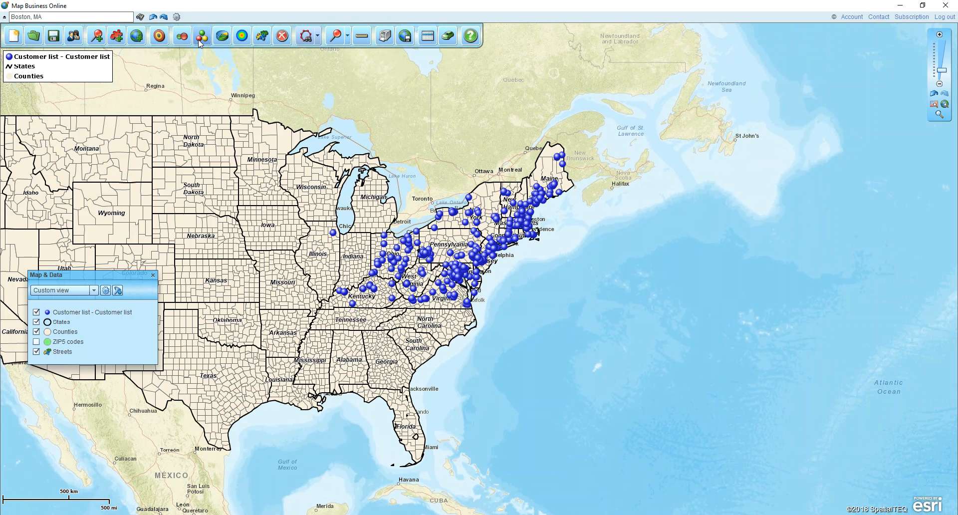
pyautogui.press('ctrl')
pyautogui.press('ctrl')
pyautogui.press('ctrl')
pyautogui.press('ctrl')
pyautogui.press('ctrl')
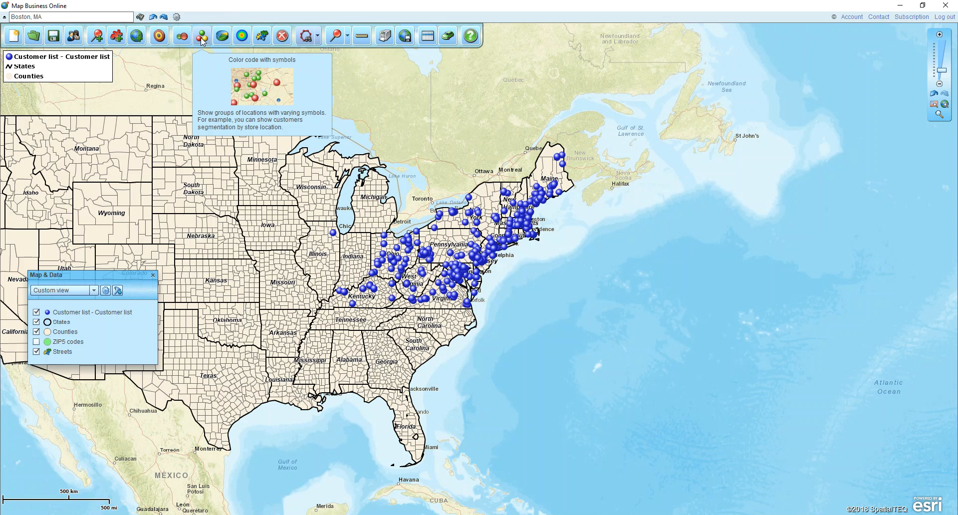
pyautogui.click(202, 38)
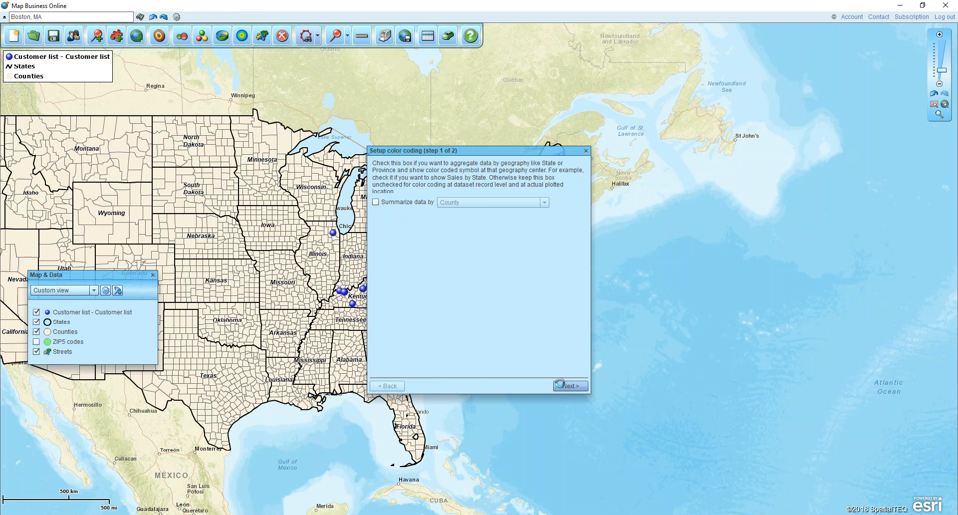
pyautogui.click(558, 385)
pyautogui.click(466, 164)
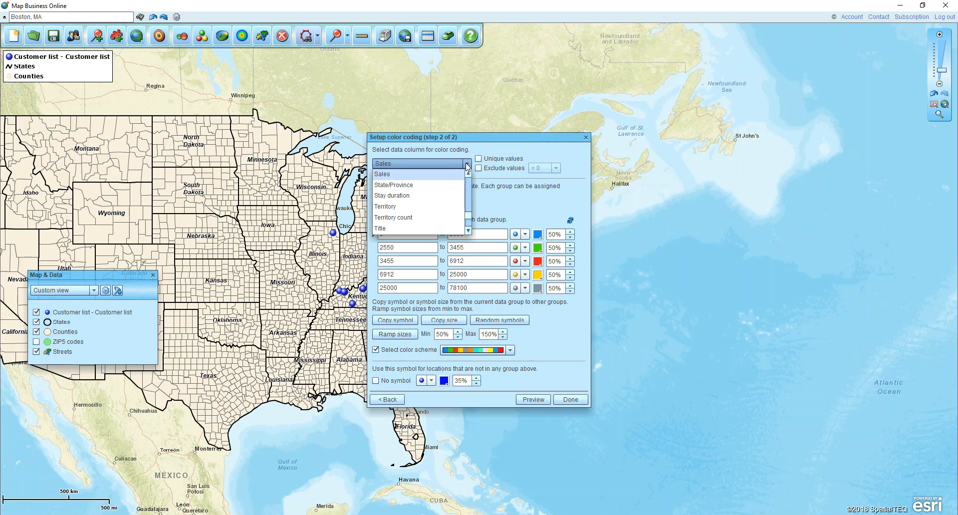
pyautogui.scroll(5, 469, 182)
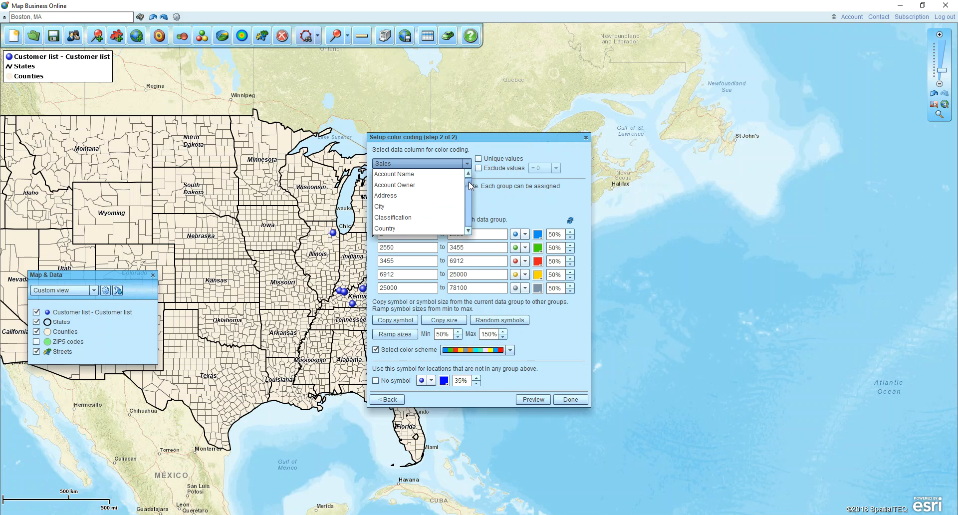
pyautogui.click(388, 218)
# Step: Exclude empty values and set the number of color coding data groups to 6
pyautogui.click(480, 165)
pyautogui.click(419, 203)
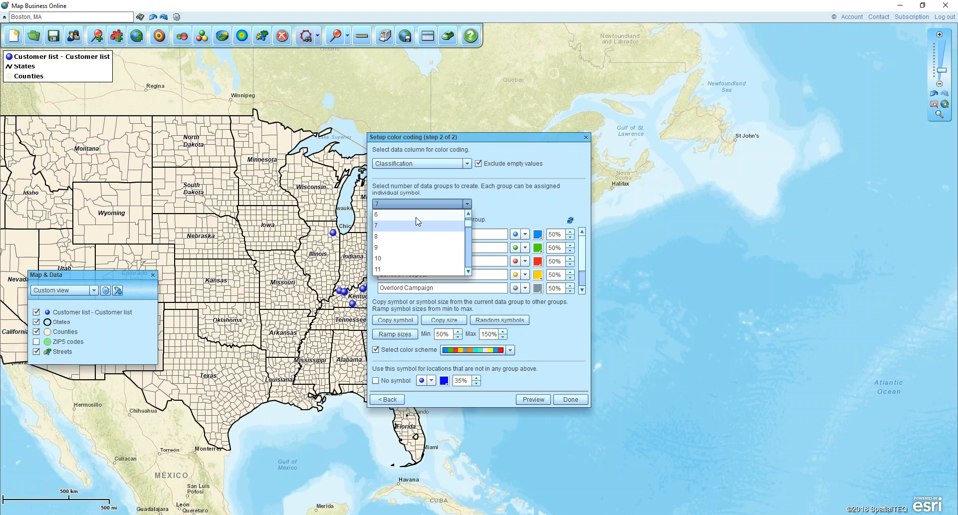
pyautogui.click(417, 215)
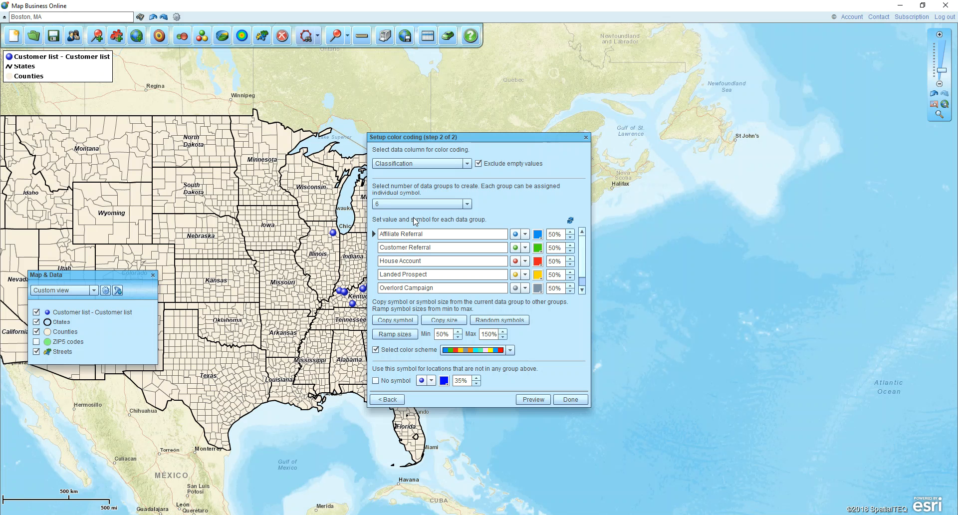
# Step: Set the Affiliate Referral symbol size to 40%, copy that size to all groups, and apply the color coding
pyautogui.click(570, 238)
pyautogui.click(444, 319)
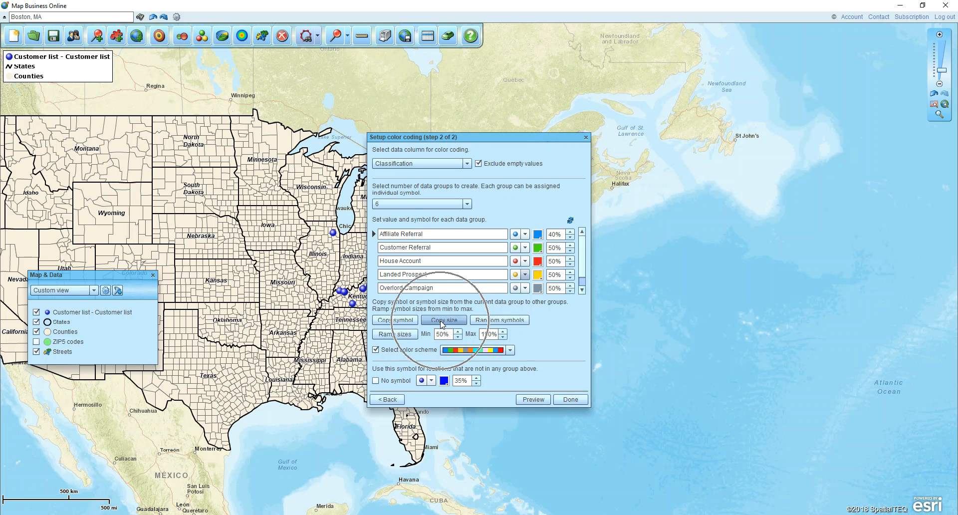
pyautogui.click(575, 401)
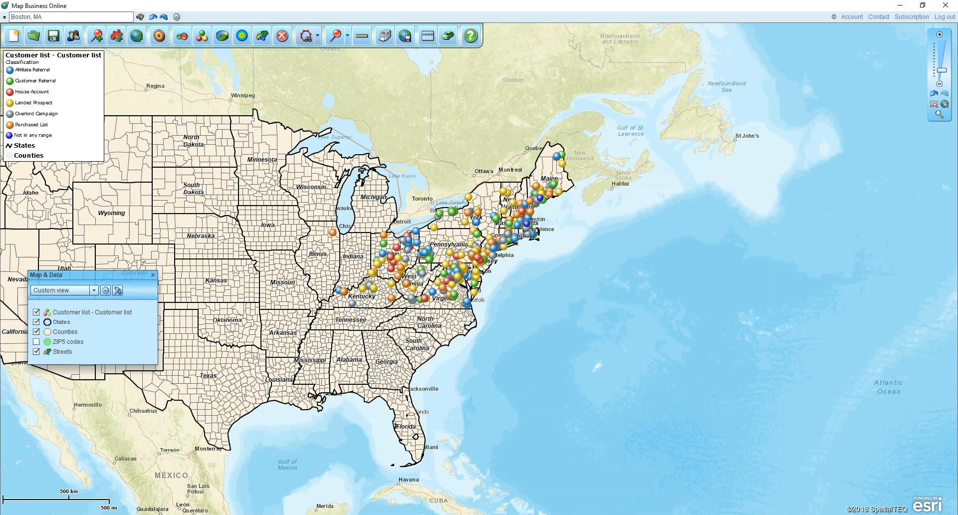
# Step: Turn off the Counties layer with the map focused on Ohio and its neighbouring states
pyautogui.scroll(2, 393, 249)
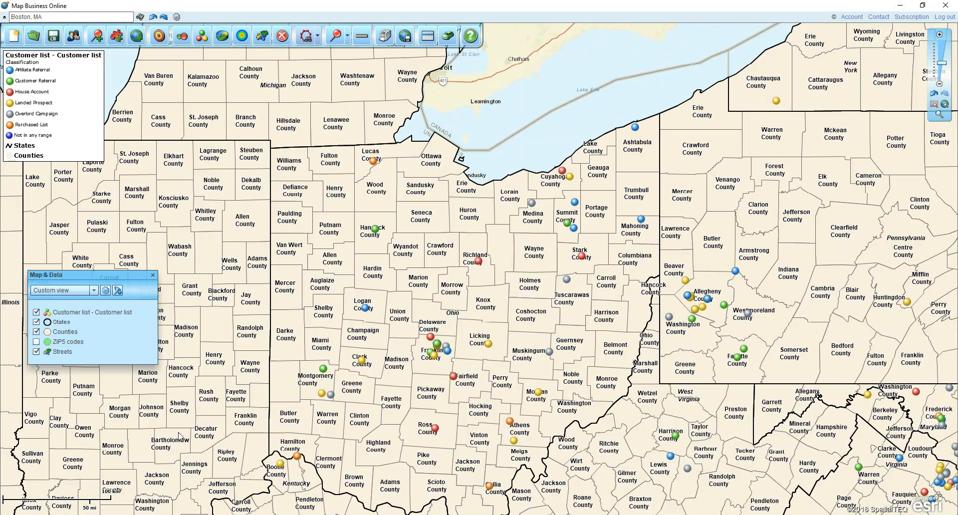
pyautogui.click(37, 332)
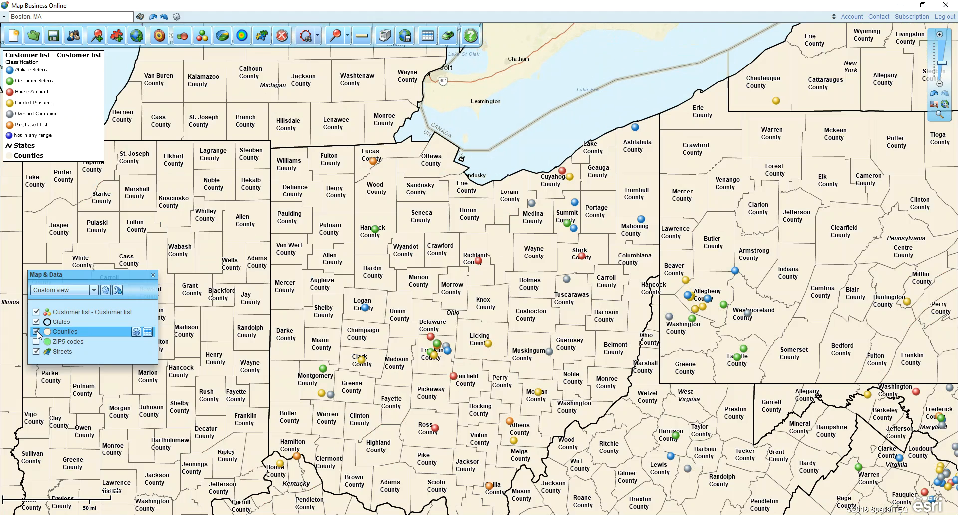
# Step: Turn off the States layer and open the callout of the orange customer point near Toledo
pyautogui.click(36, 322)
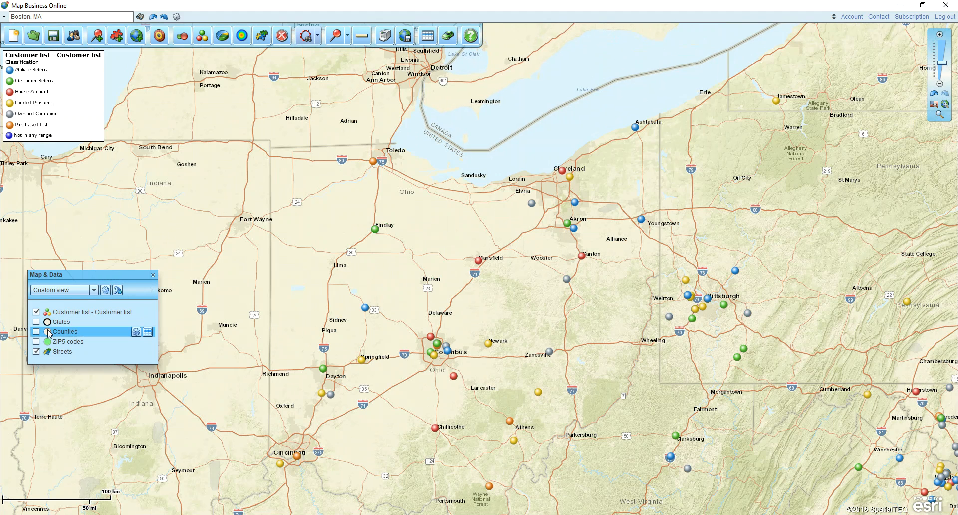
pyautogui.click(372, 162)
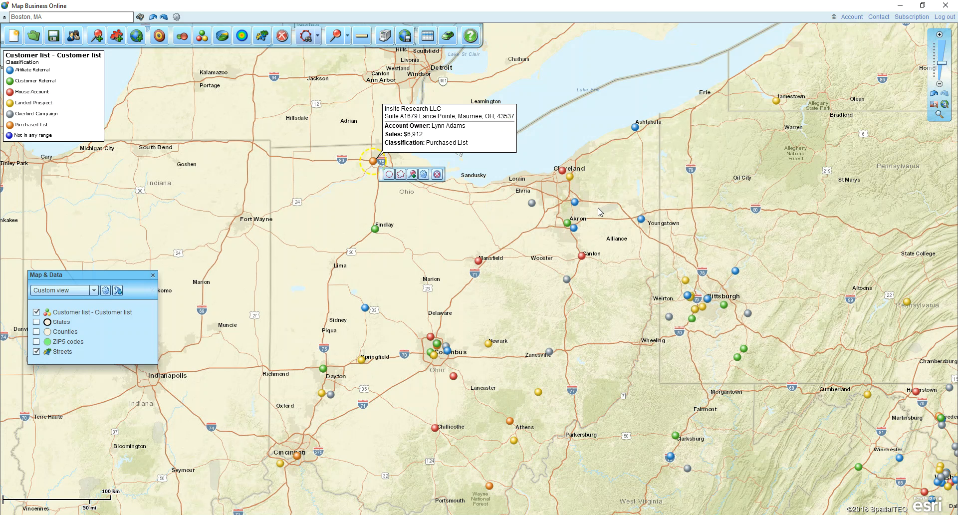
pyautogui.moveTo(414, 142)
# Step: Review the customer list's callout formatting options, leave them unchanged, and close the open callout near Toledo
pyautogui.click(66, 314)
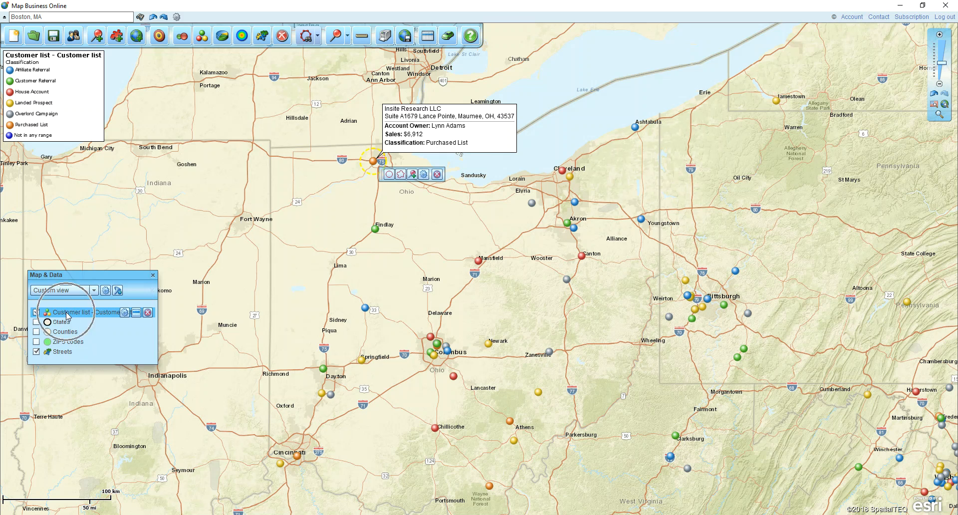
pyautogui.click(125, 312)
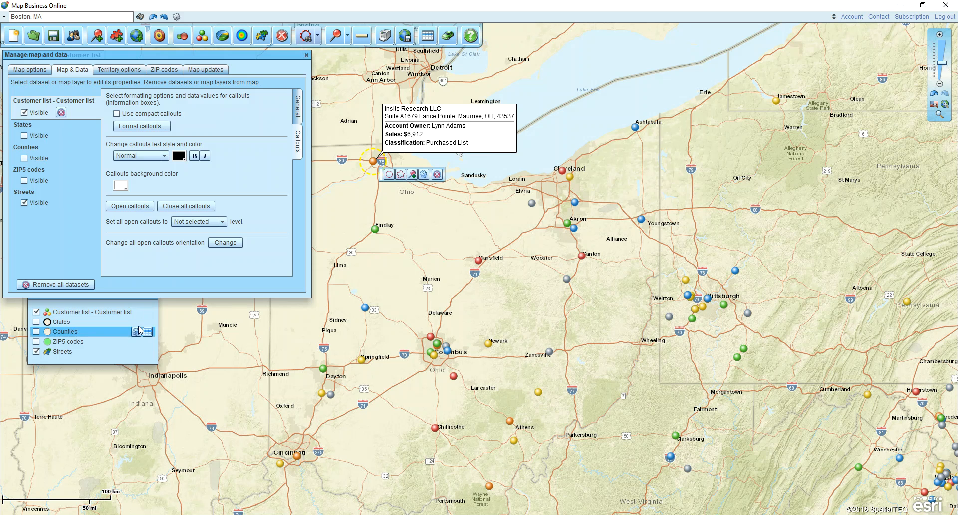
pyautogui.click(298, 149)
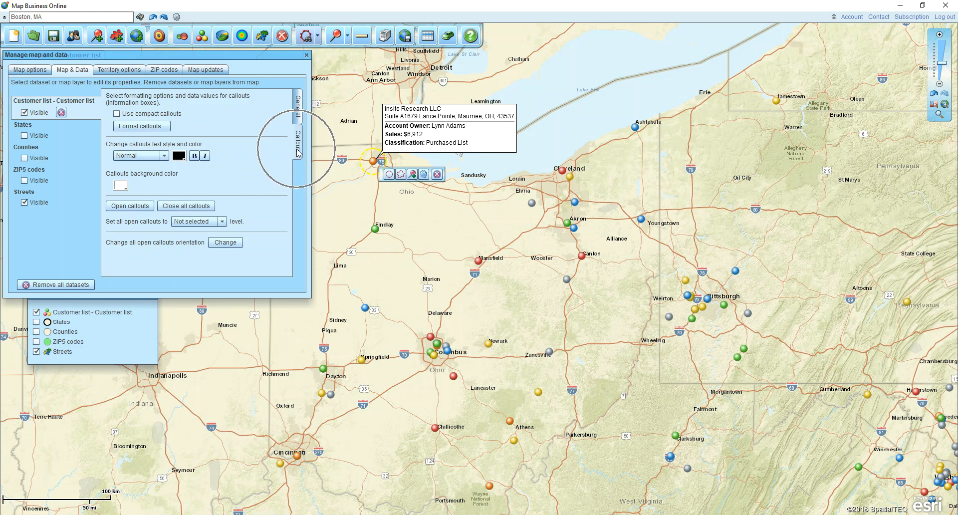
pyautogui.click(149, 126)
pyautogui.scroll(-1, 157, 231)
pyautogui.scroll(-2, 157, 230)
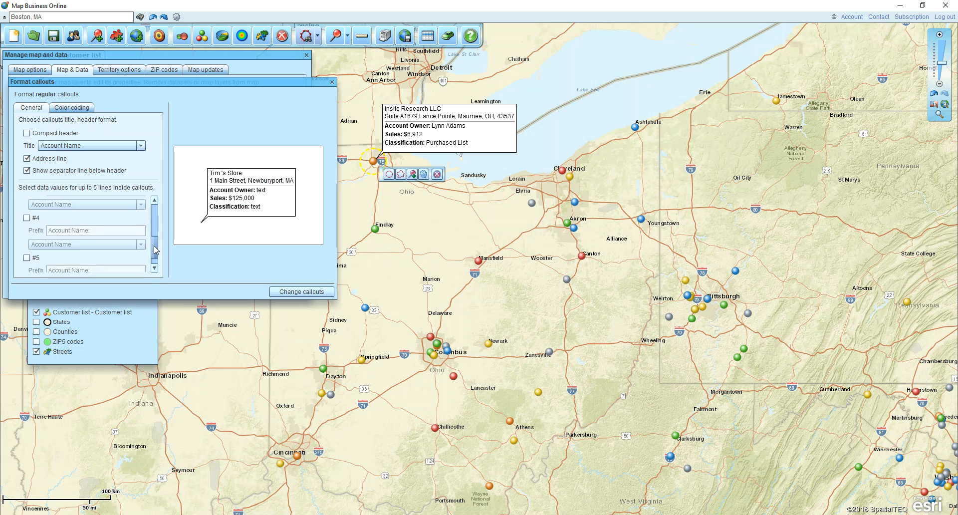
pyautogui.click(332, 81)
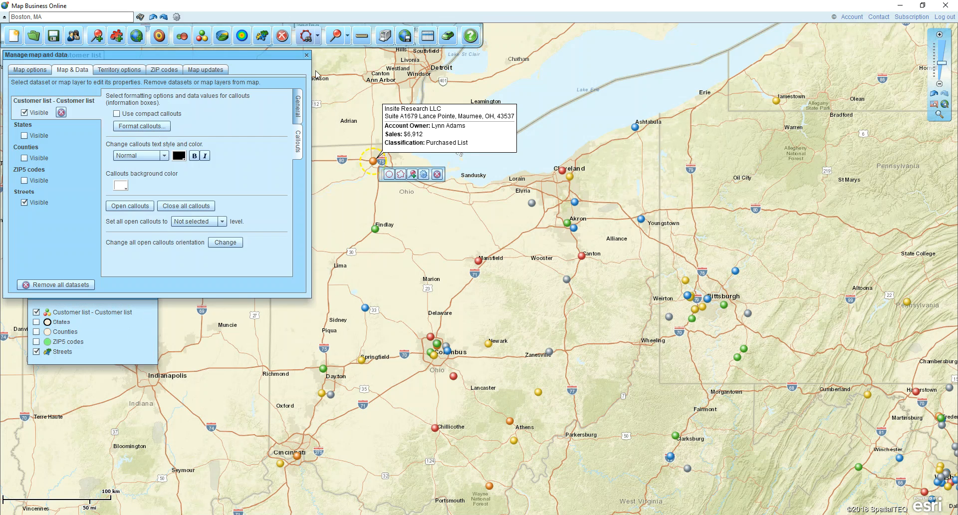
pyautogui.click(307, 55)
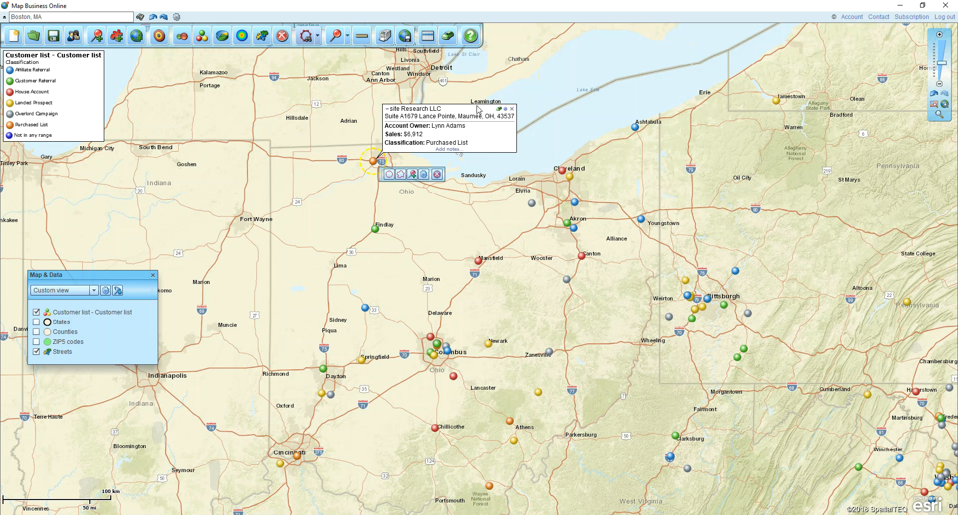
pyautogui.click(511, 108)
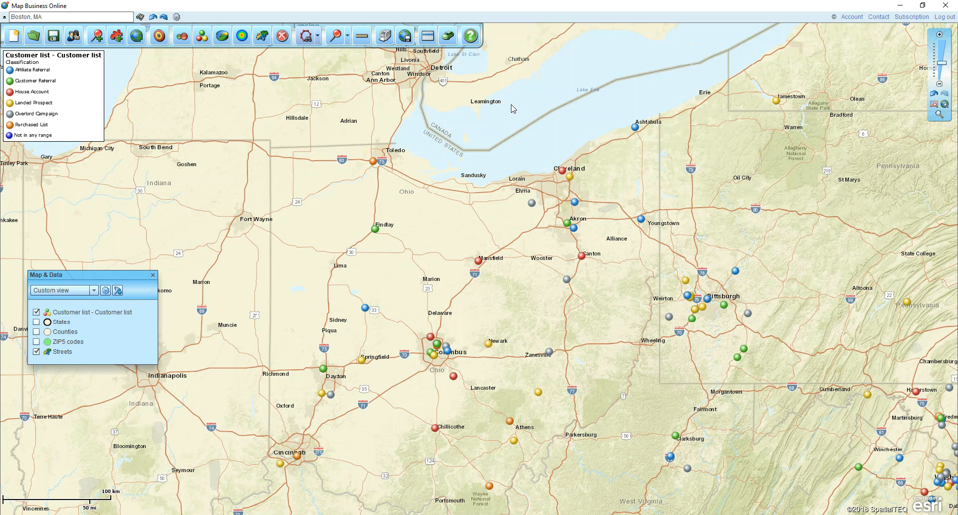
# Step: Locate ZIP code 04101 on the map
pyautogui.click(55, 18)
pyautogui.write('04101')
pyautogui.press('Return')
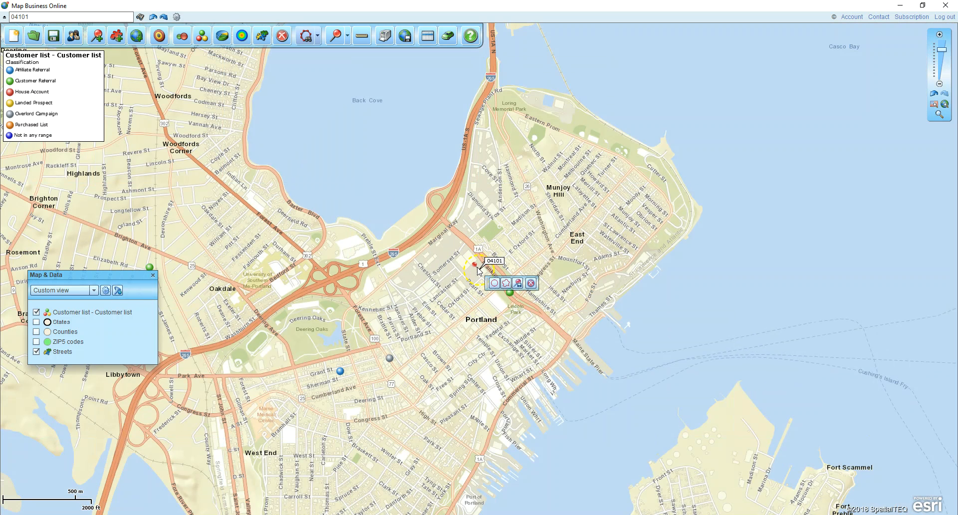
# Step: Add a 20-minute drive time area around the 04101 location
pyautogui.click(506, 283)
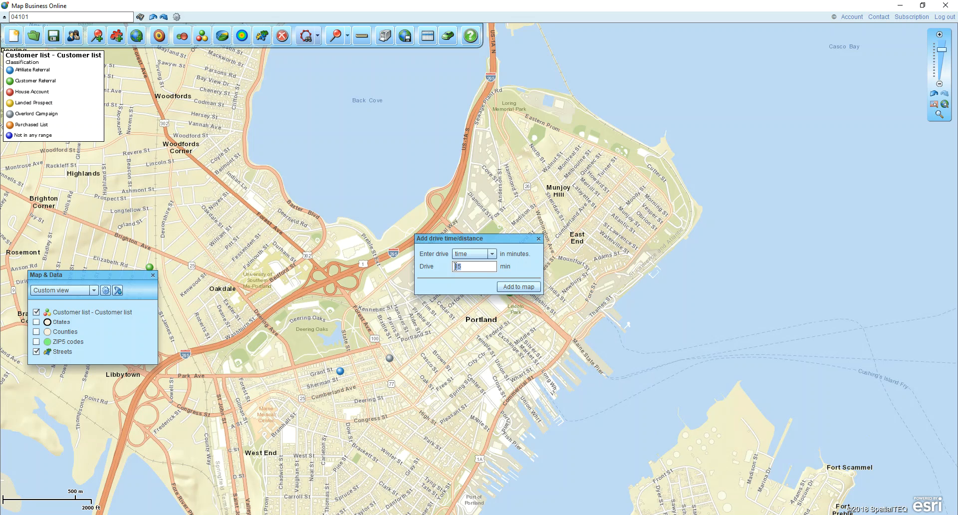
pyautogui.write('20')
pyautogui.press('Return')
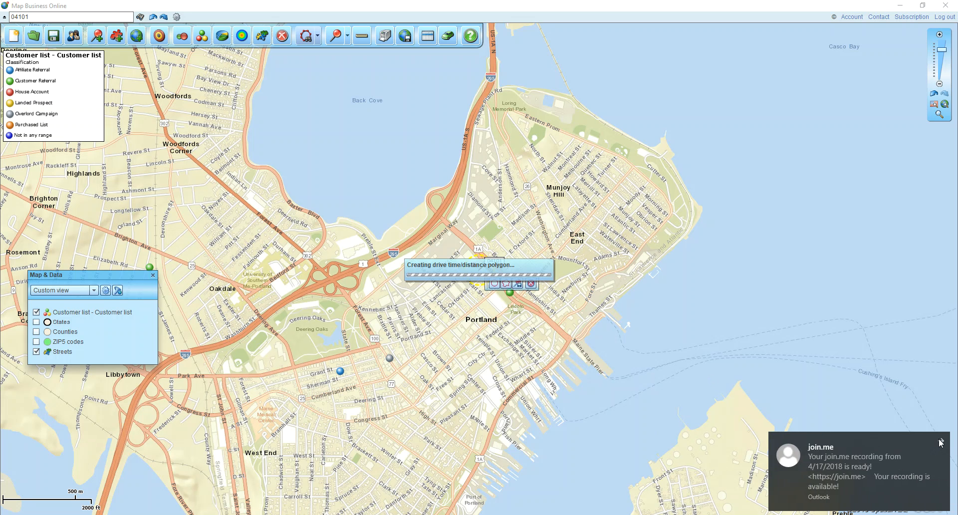
pyautogui.click(521, 285)
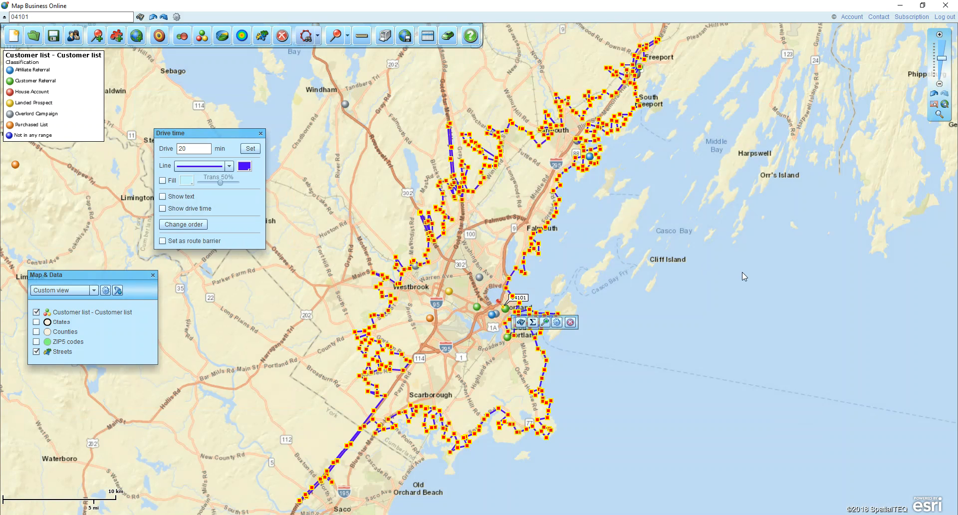
pyautogui.click(741, 272)
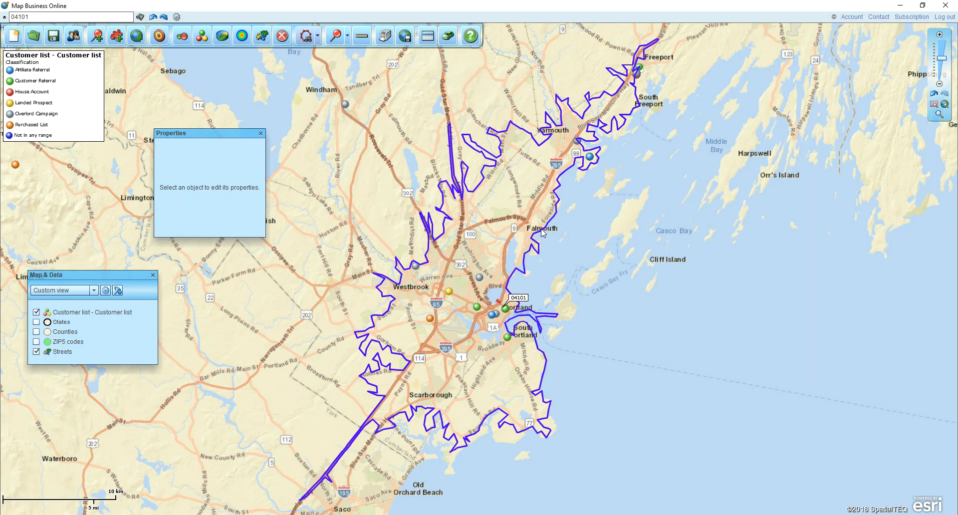
# Step: Summarize the customer list's Count within the drive time area, view the data report, and close it
pyautogui.click(524, 272)
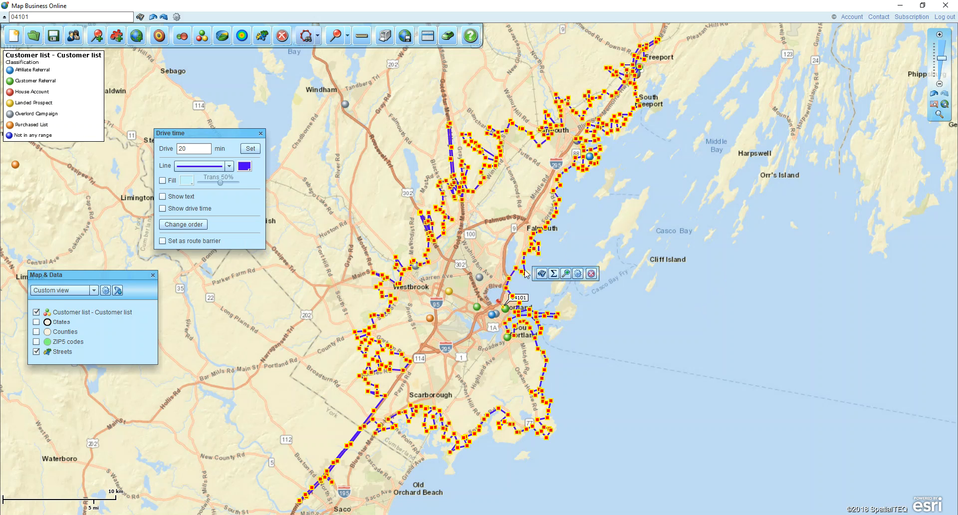
pyautogui.click(554, 274)
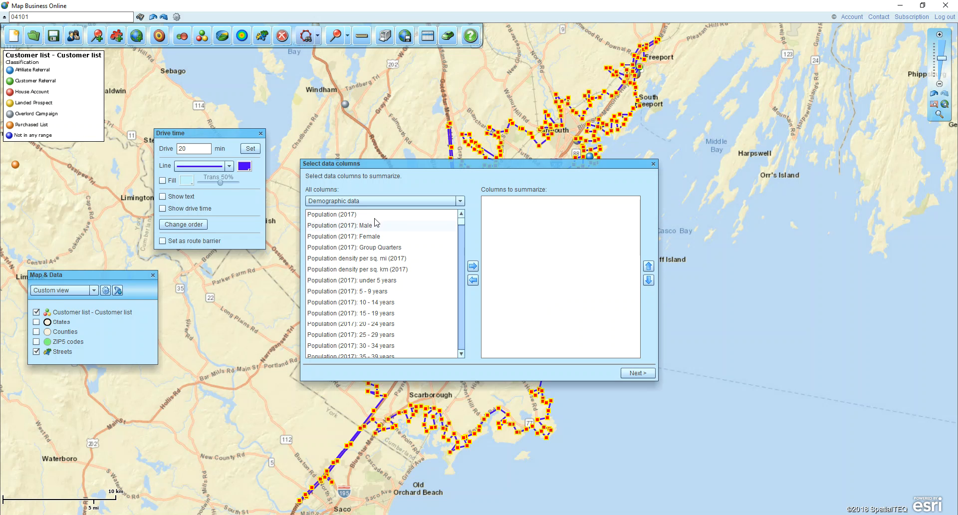
pyautogui.click(342, 200)
pyautogui.click(337, 220)
pyautogui.click(324, 215)
pyautogui.click(472, 266)
pyautogui.click(642, 374)
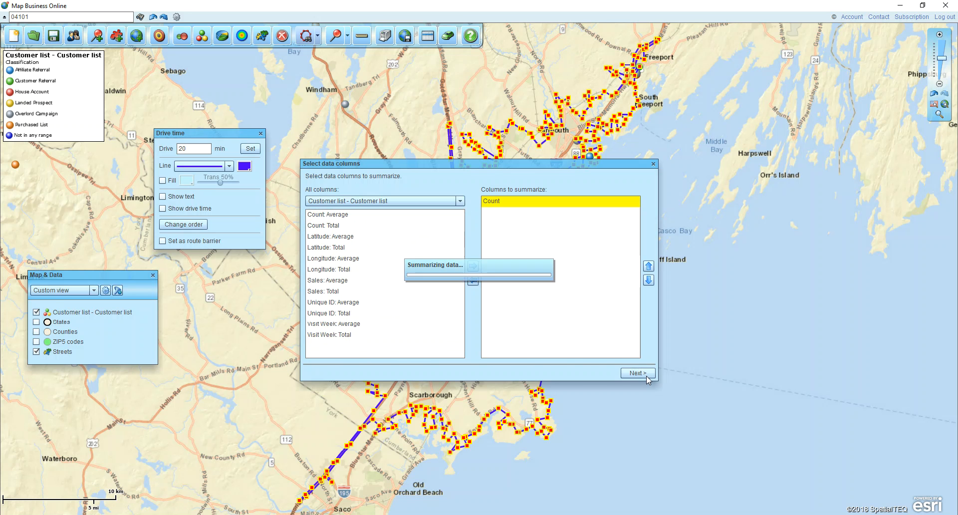
pyautogui.moveTo(521, 188); pyautogui.dragTo(784, 208)
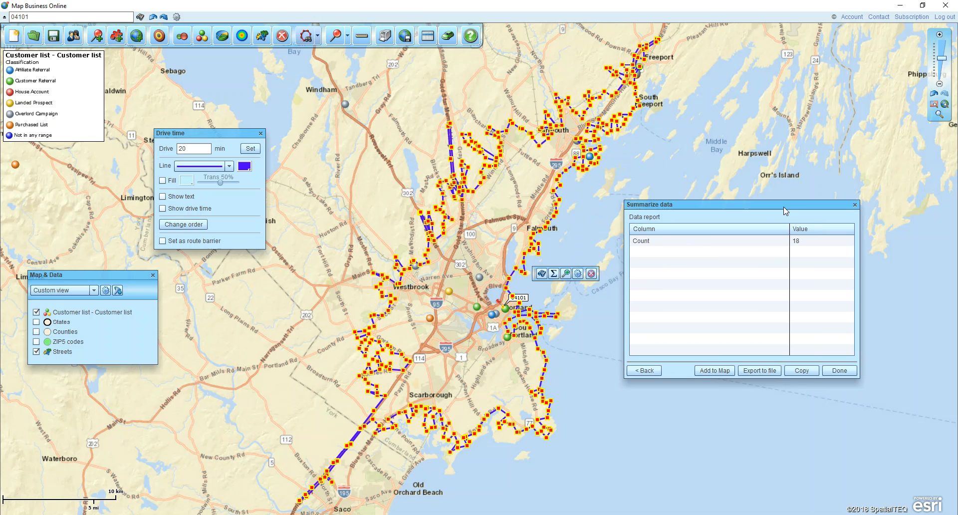
pyautogui.click(855, 205)
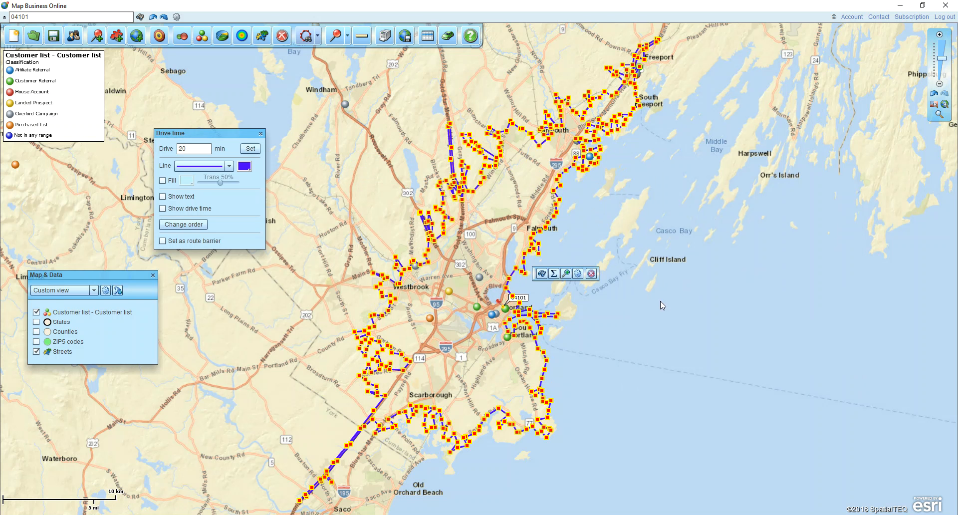
# Step: Search the customer list within the drive time area and create a new marketing list named "20 minutes from 04101"
pyautogui.click(541, 274)
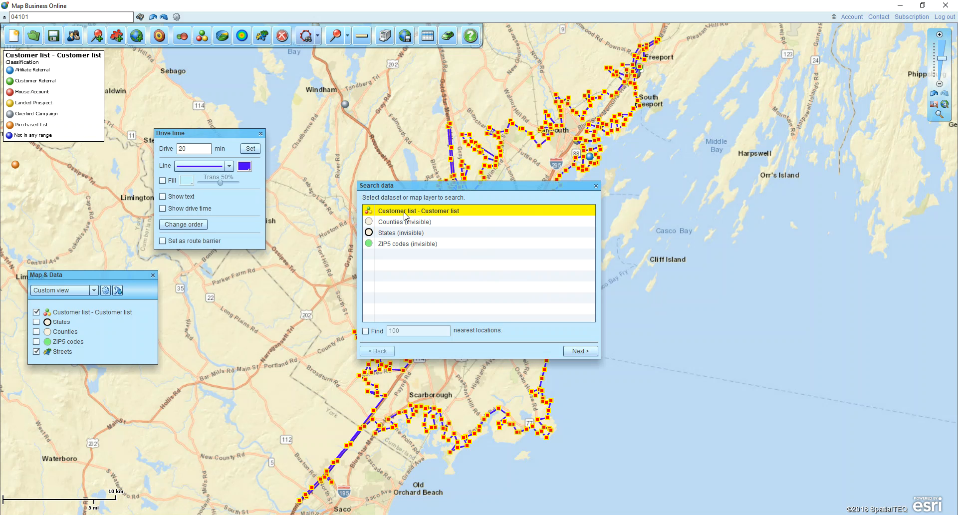
pyautogui.click(577, 351)
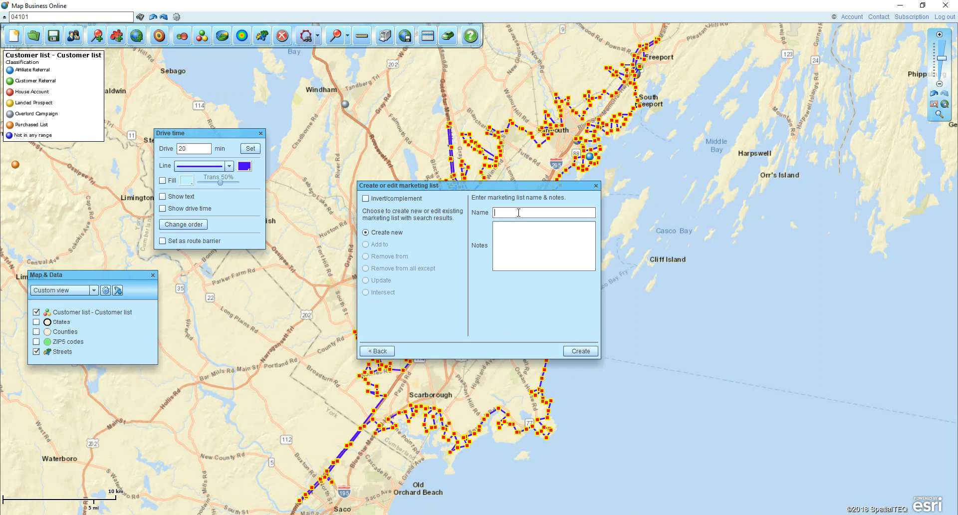
pyautogui.write('00')
pyautogui.write('minutes from ')
pyautogui.write('04101')
pyautogui.click(581, 352)
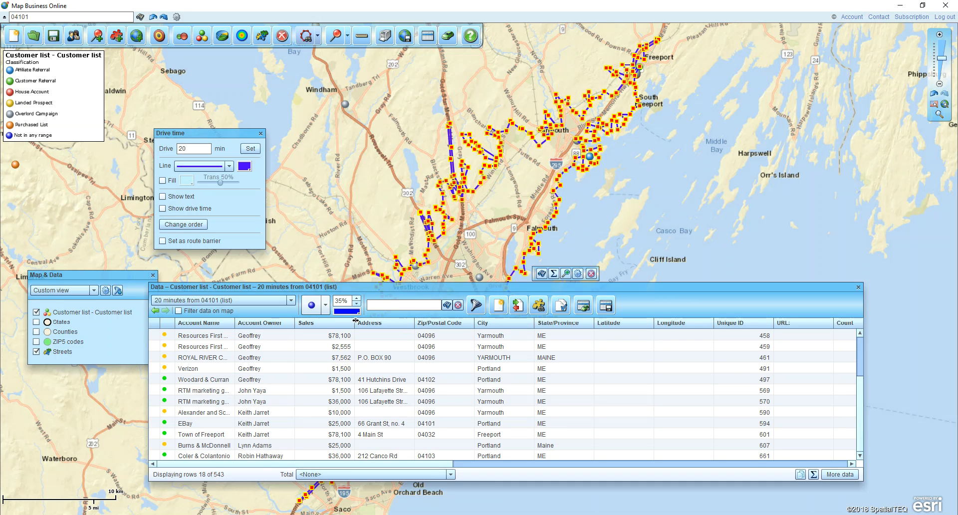
# Step: Move the marketing list's data window off the drive time area
pyautogui.moveTo(255, 476); pyautogui.dragTo(243, 397)
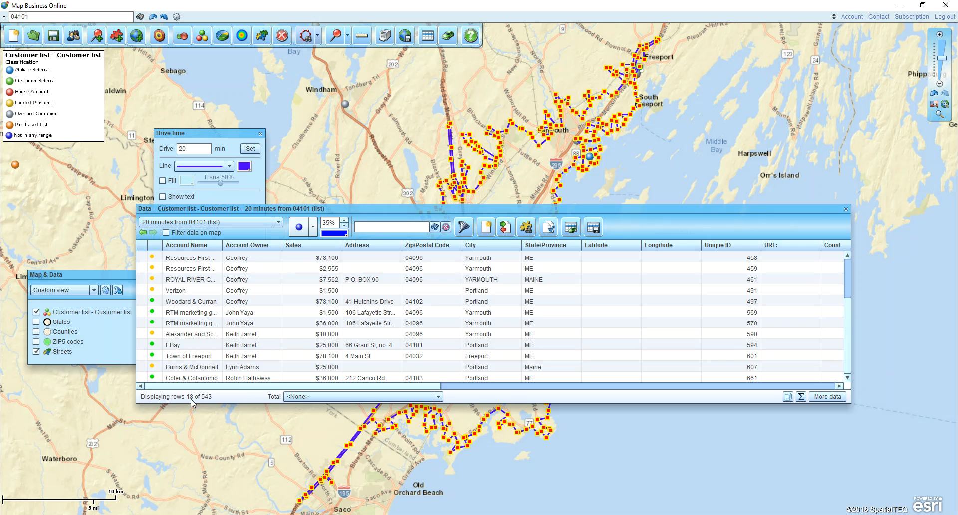
pyautogui.press('ctrl')
pyautogui.press('ctrl')
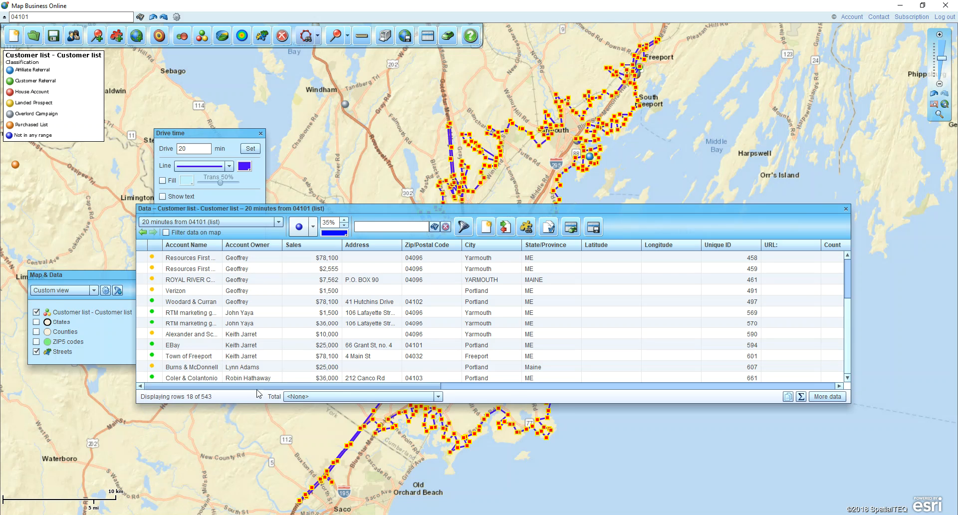
pyautogui.moveTo(344, 209); pyautogui.dragTo(487, 325)
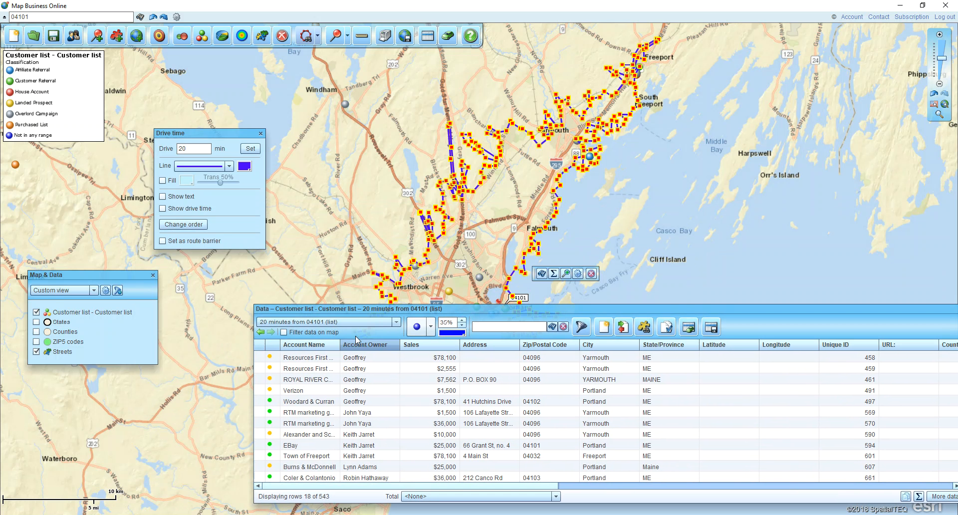
pyautogui.press('ctrl')
# Step: Preview the map filtered to the 20 minutes from 04101 list around Maine, and turn the filter back off
pyautogui.click(284, 332)
pyautogui.click(932, 104)
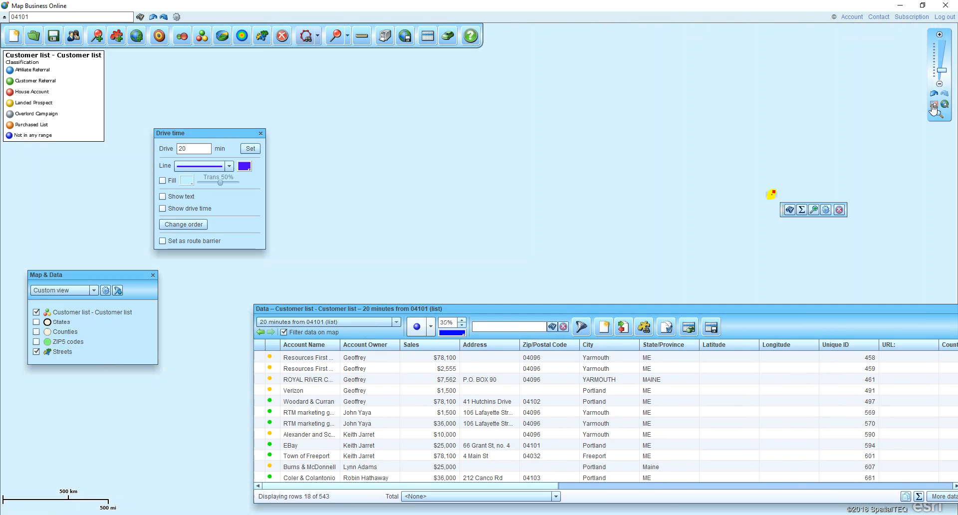
pyautogui.moveTo(808, 150); pyautogui.dragTo(668, 154)
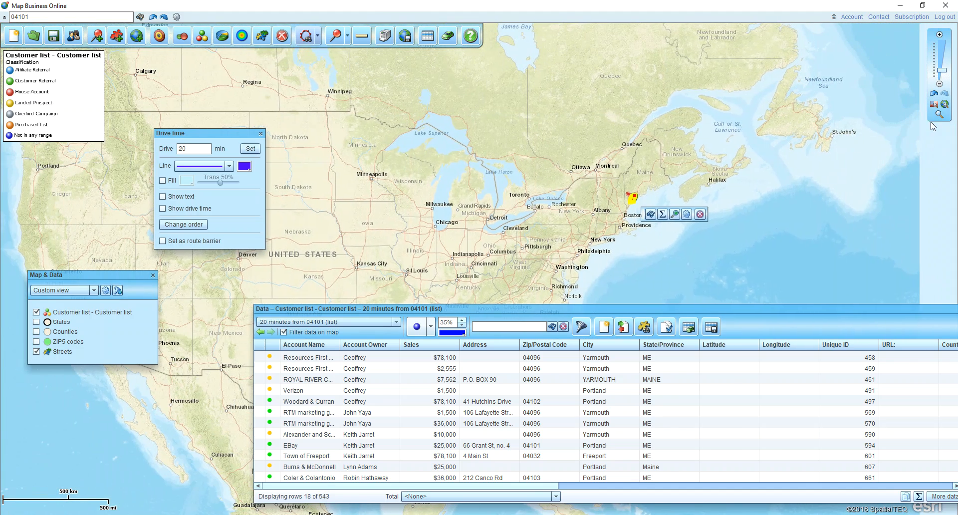
pyautogui.click(939, 114)
pyautogui.moveTo(609, 169); pyautogui.dragTo(664, 231)
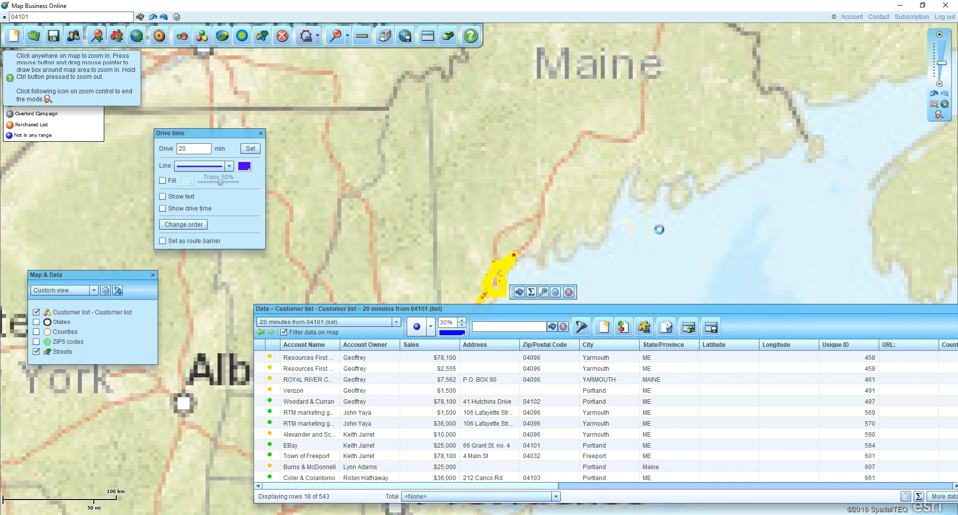
pyautogui.click(283, 332)
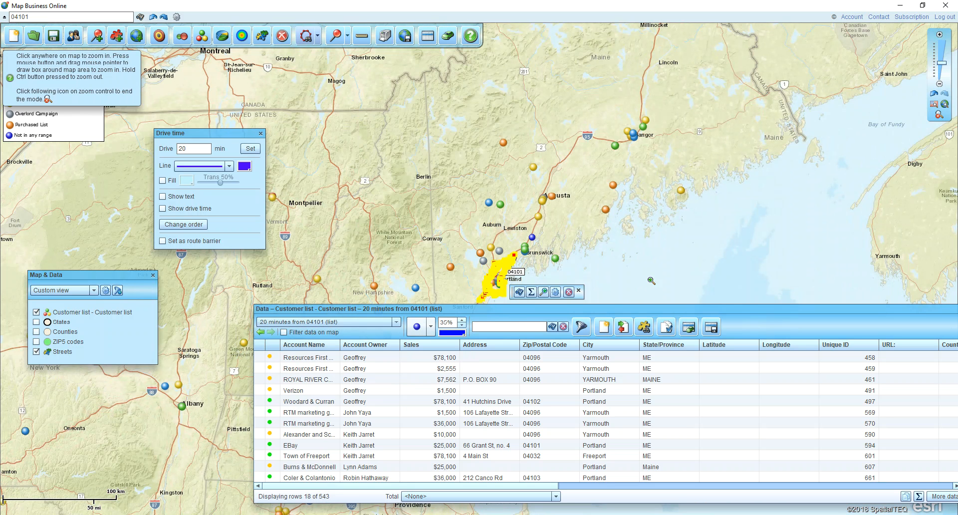
# Step: Frame the map on the Portland area, end the zoom mode, and deselect the drive time area
pyautogui.moveTo(658, 278); pyautogui.dragTo(411, 232)
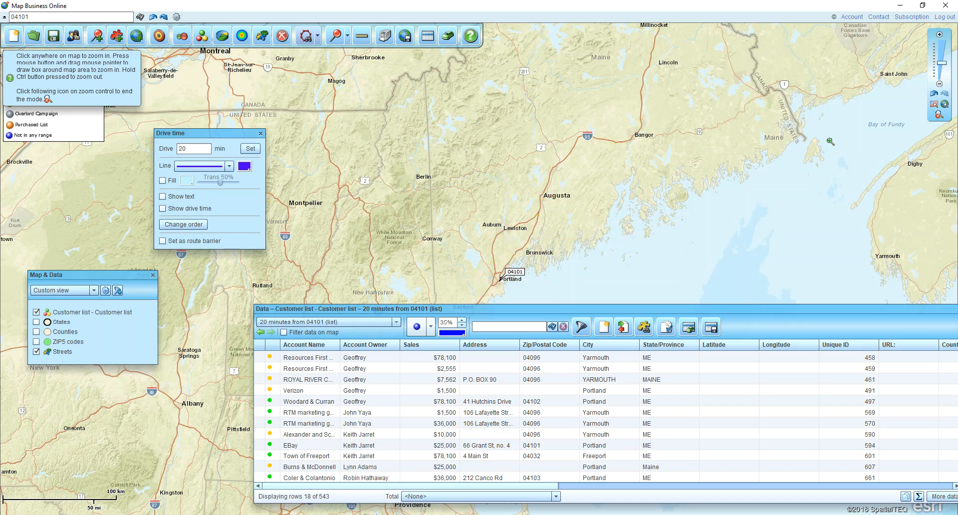
pyautogui.click(939, 115)
pyautogui.moveTo(511, 264); pyautogui.dragTo(695, 164)
pyautogui.moveTo(702, 307); pyautogui.dragTo(568, 294)
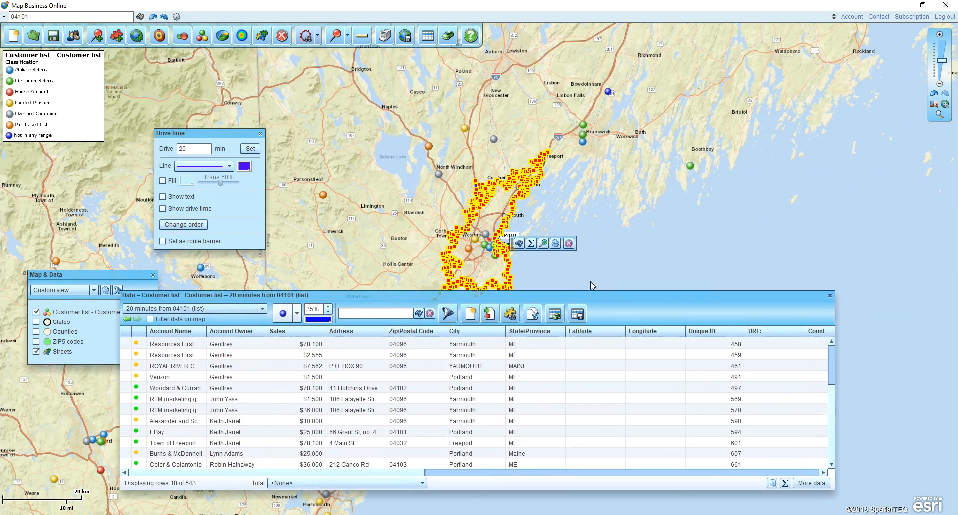
pyautogui.click(639, 251)
# Step: Check the available datasets and lists in the data window, and close the data and properties windows
pyautogui.click(577, 315)
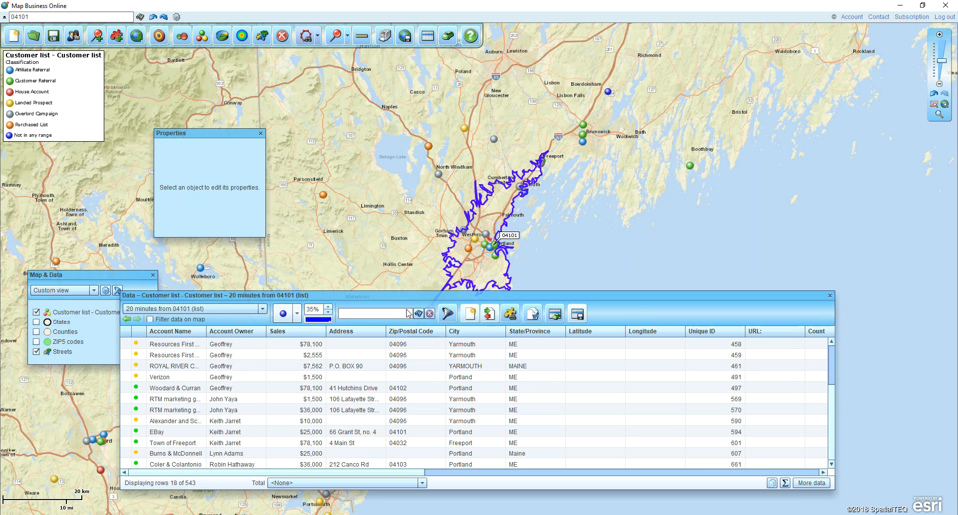
pyautogui.click(263, 309)
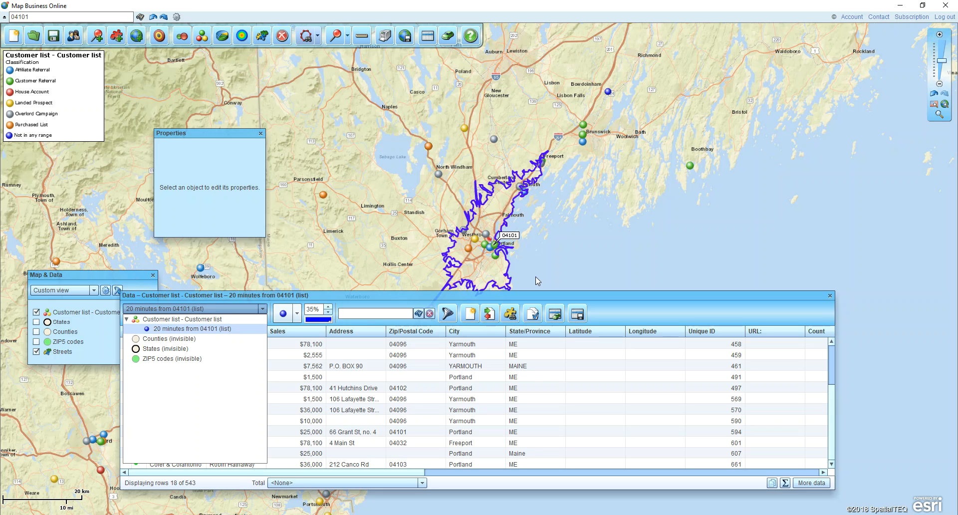
pyautogui.click(831, 301)
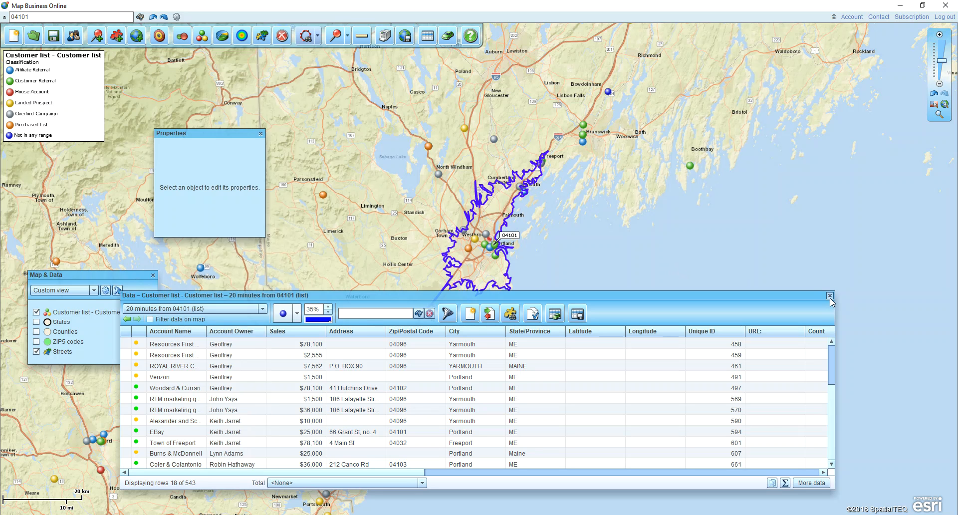
pyautogui.click(830, 298)
pyautogui.click(260, 133)
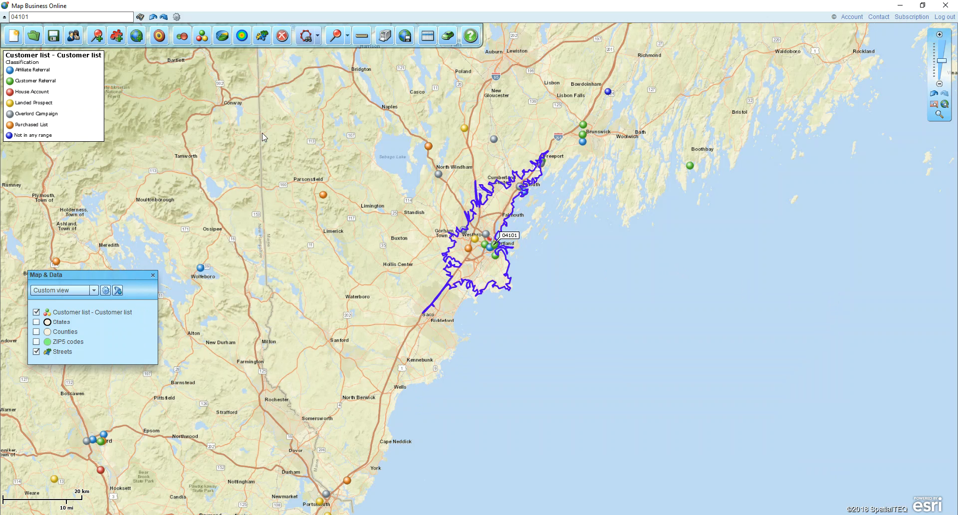